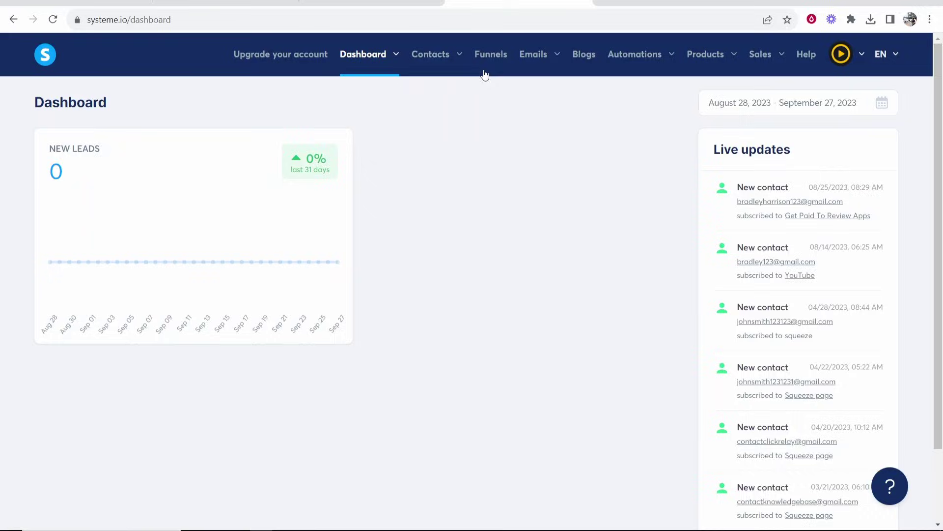
Step: Open the Clickbank funnel from the Funnels list to preview its live squeeze page
left_click(497, 55)
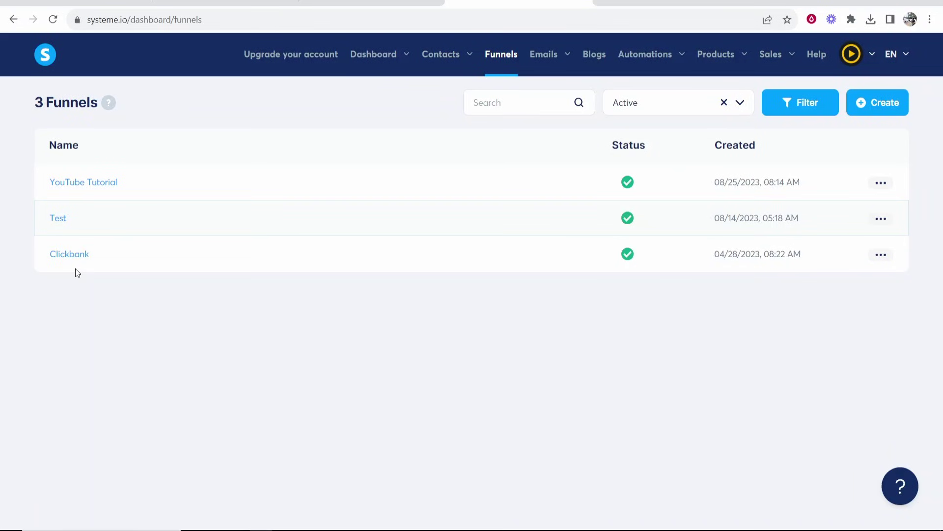
left_click(53, 256)
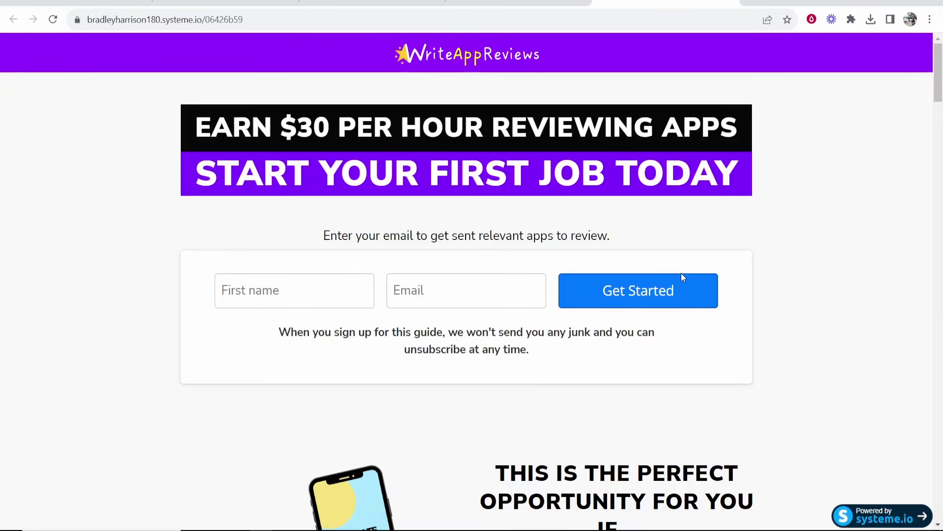
Step: Open the WriteAppReviews squeeze page in the editor, with the Elements panel at Form
left_click(519, 3)
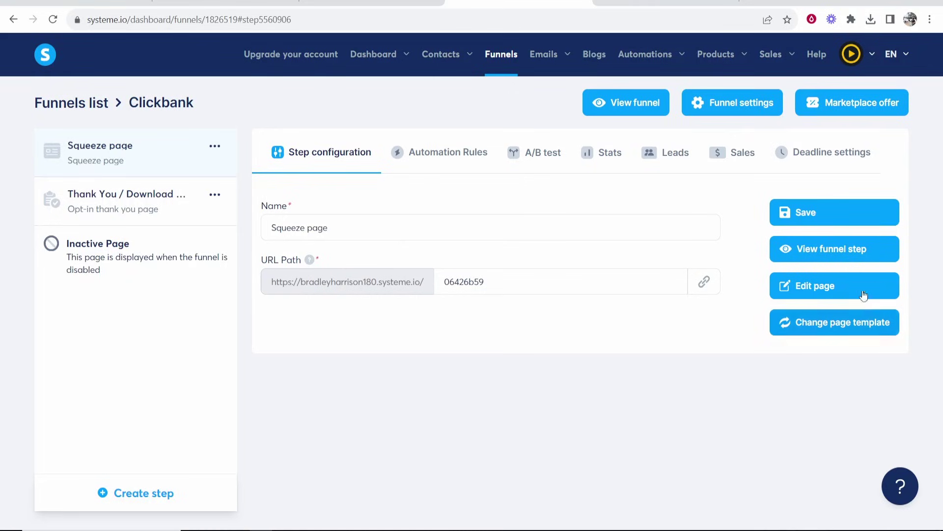
left_click(817, 289)
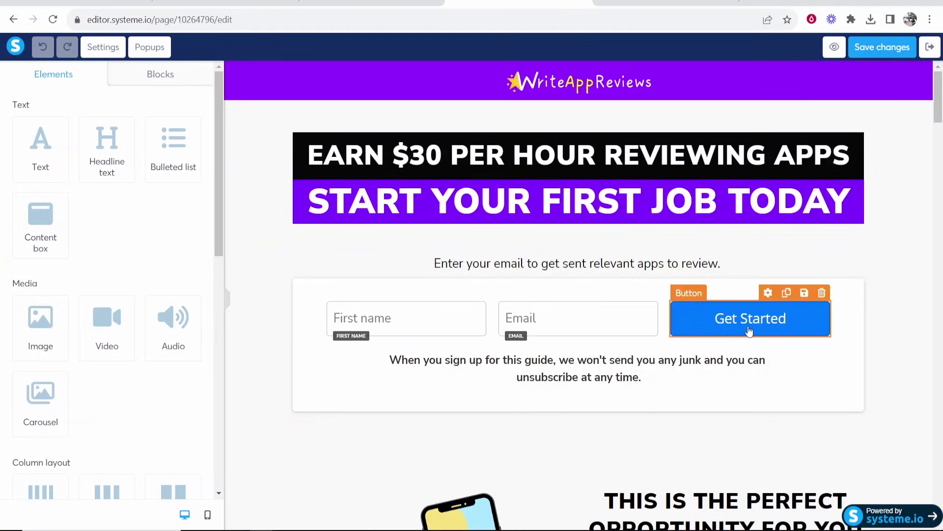
scroll(107, 278, "down", 8)
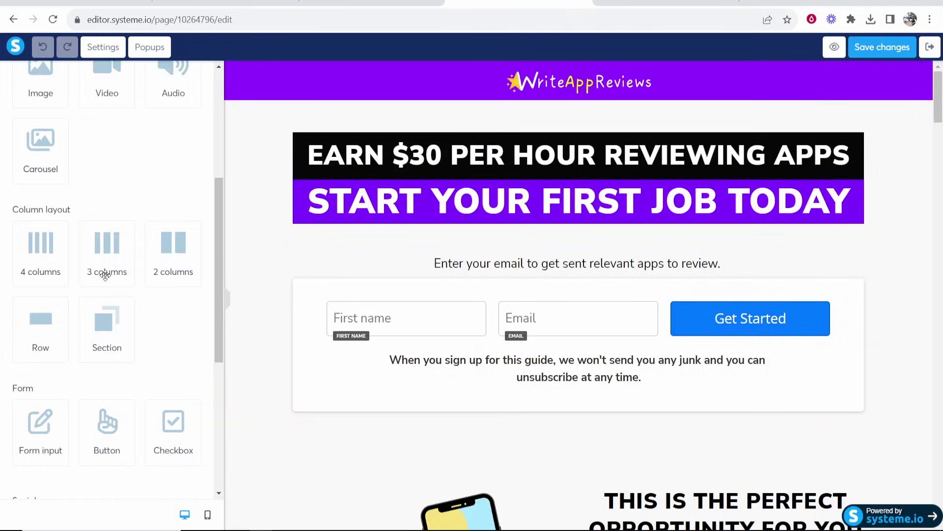
left_click_drag(40, 265, 13, 260)
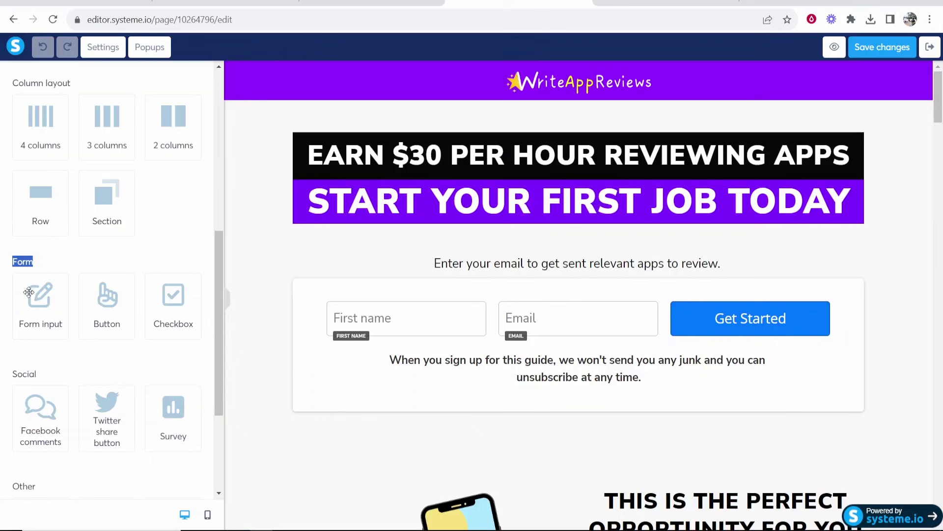
left_click_drag(34, 306, 388, 423)
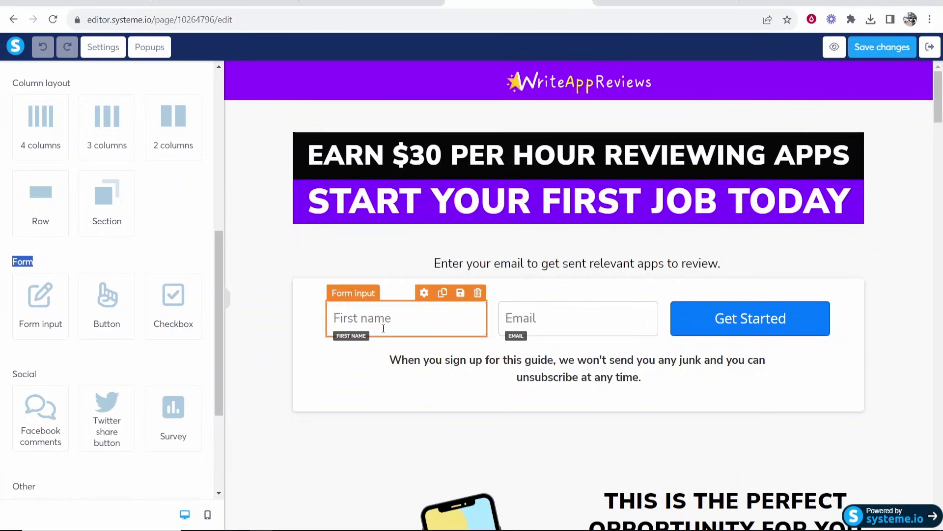
Step: Confirm the Get Started button uses Send form and redirects to the next step
left_click(745, 320)
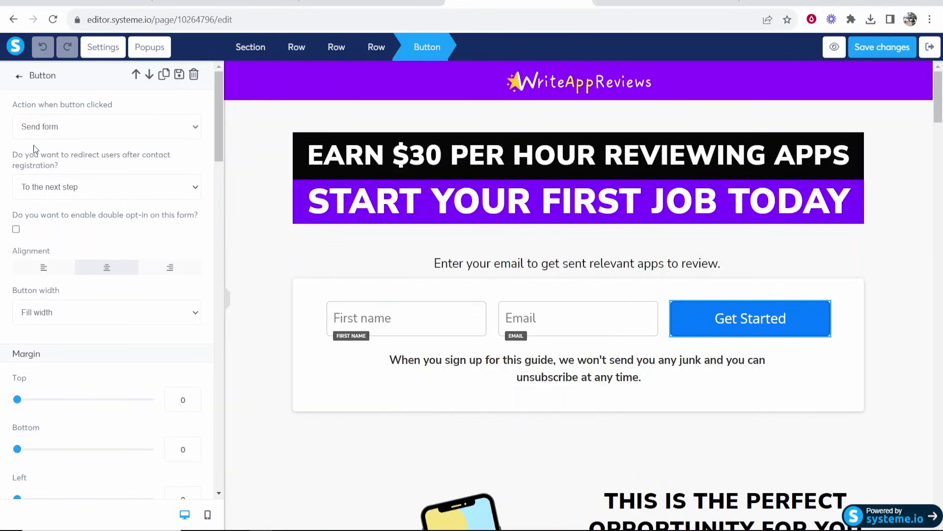
left_click(42, 127)
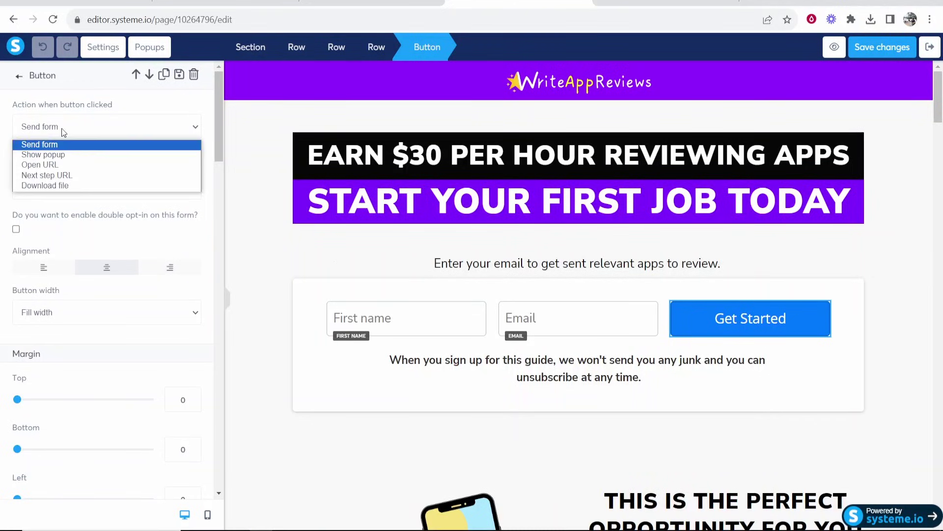
left_click(47, 145)
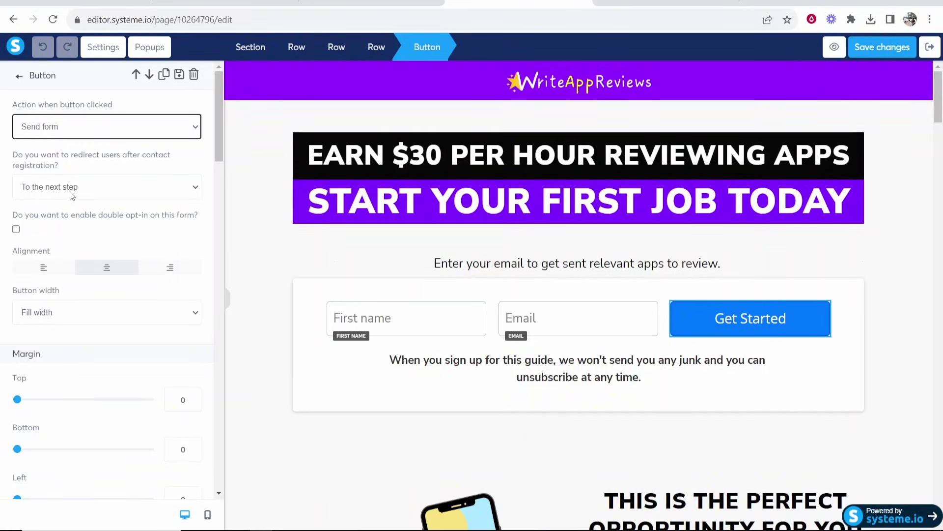
left_click(28, 132)
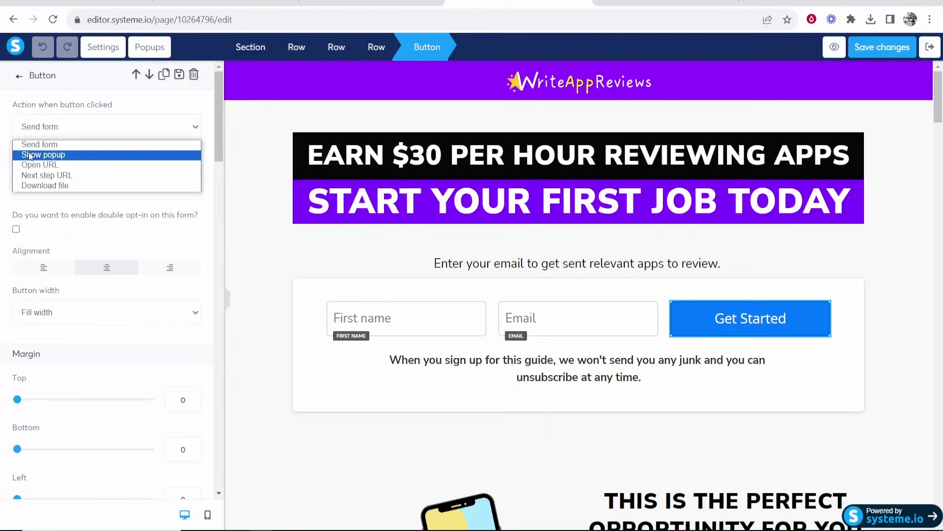
left_click(28, 144)
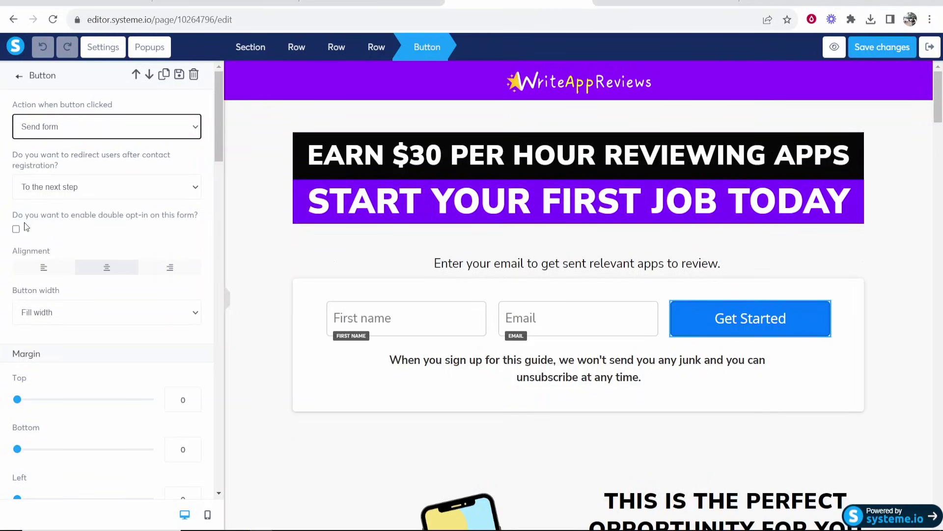
left_click(125, 225)
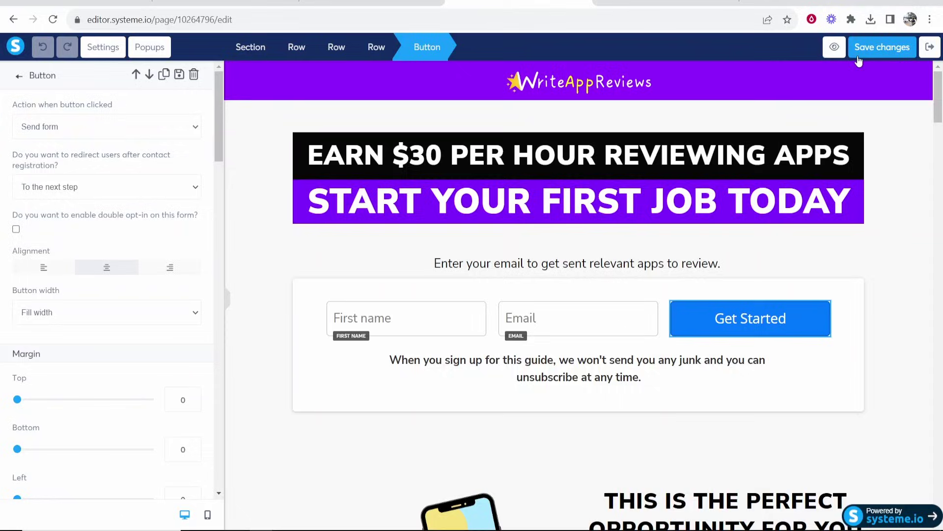
Step: Leave the page editor and save a new email campaign named 'Clickbank'
left_click(928, 51)
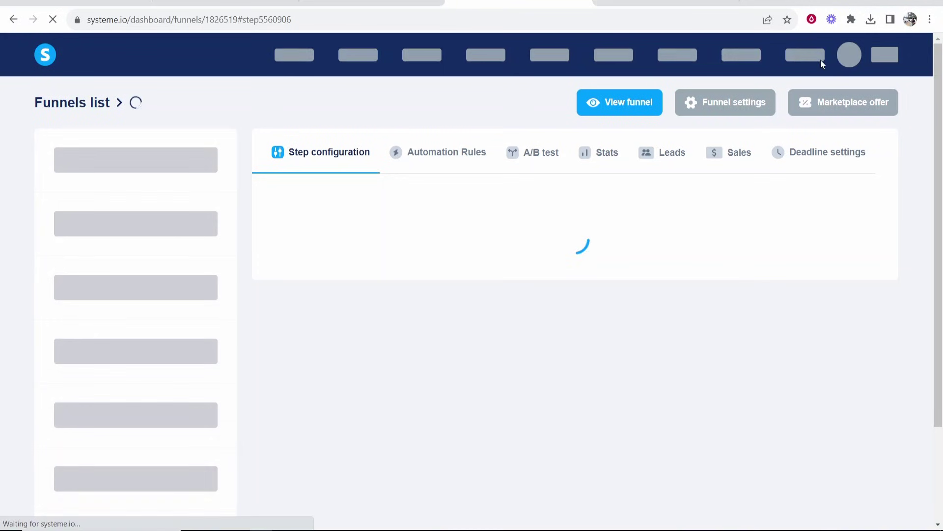
mouse_move(561, 64)
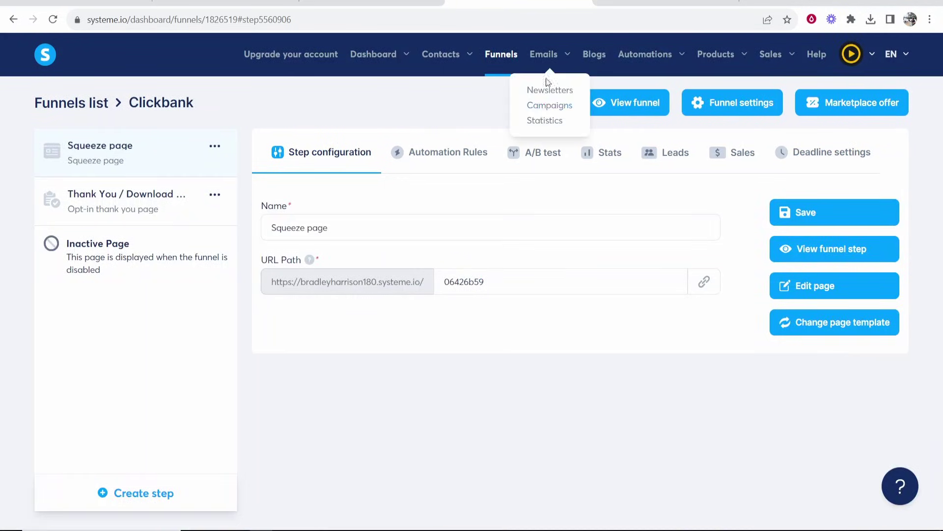
left_click(545, 105)
left_click(878, 103)
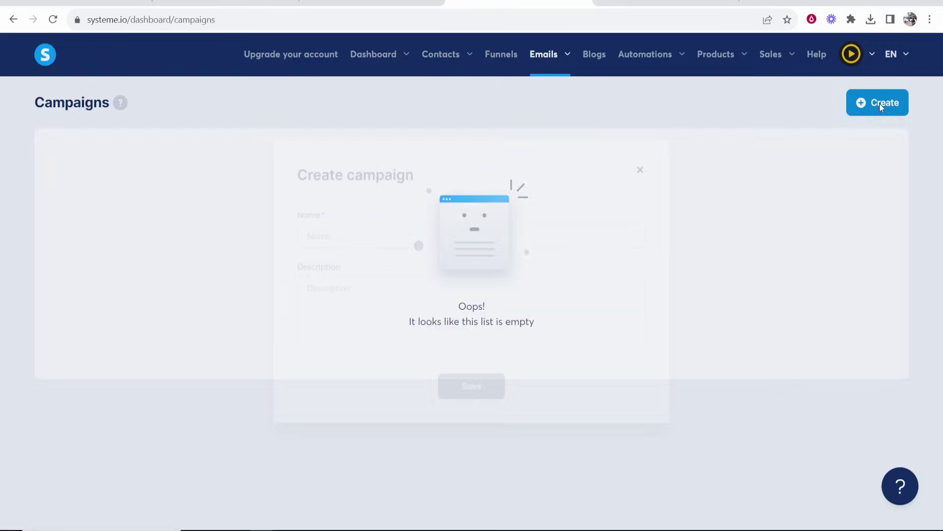
left_click(330, 234)
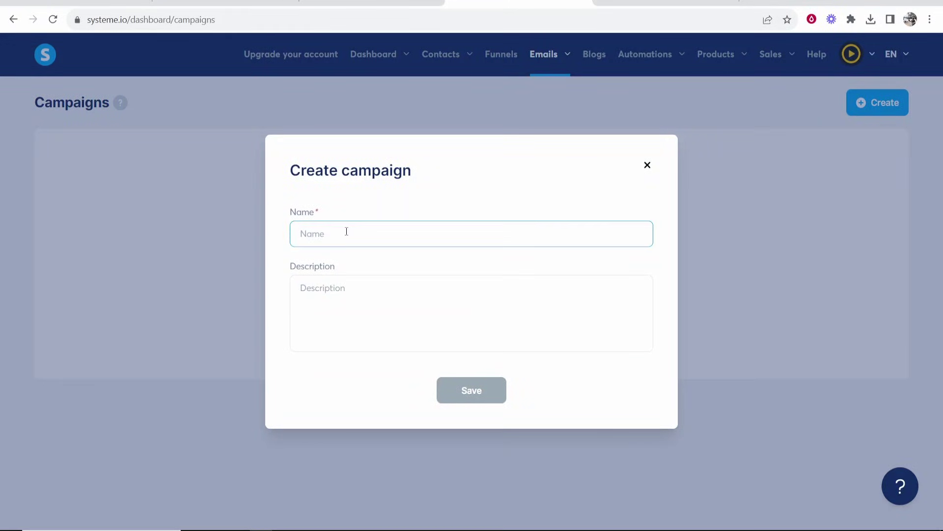
type("Clickbank")
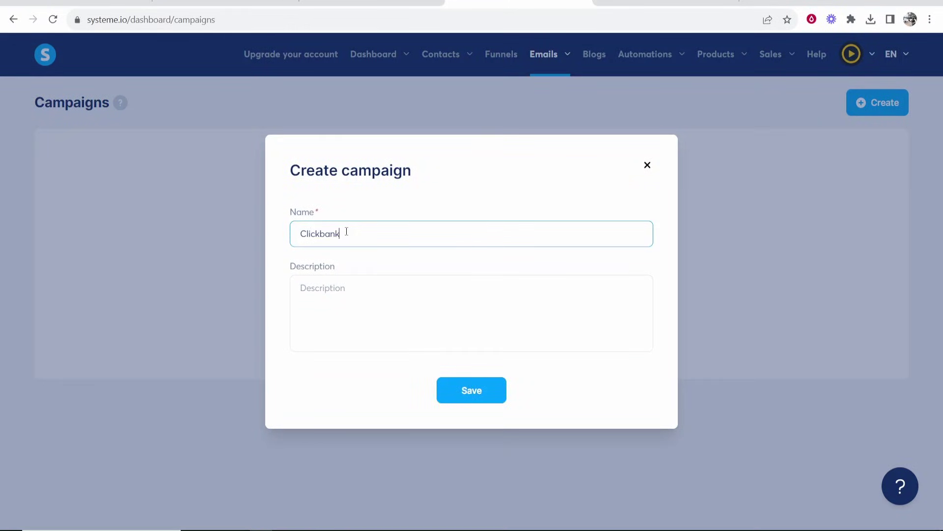
left_click(500, 398)
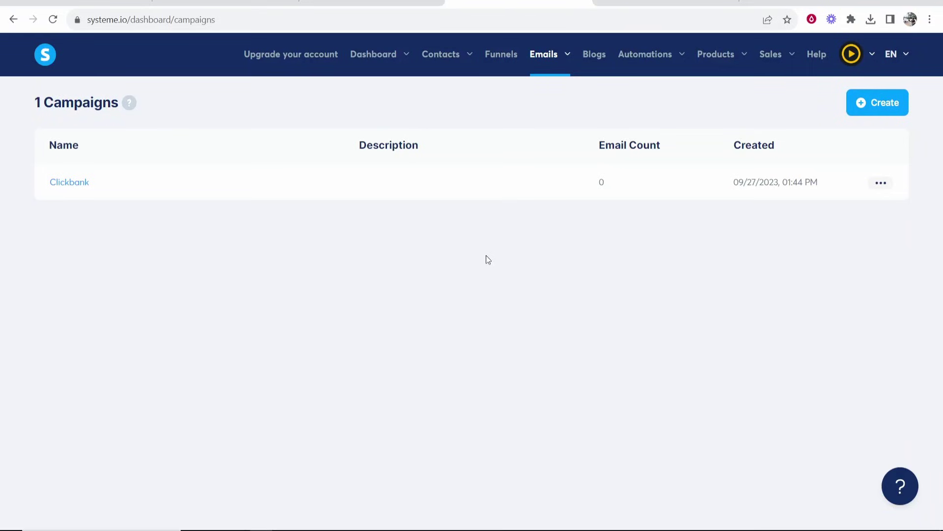
Step: Add a Clickbank campaign email with subject 'You don't want to miss this!', sender details and the classic editor
left_click(64, 184)
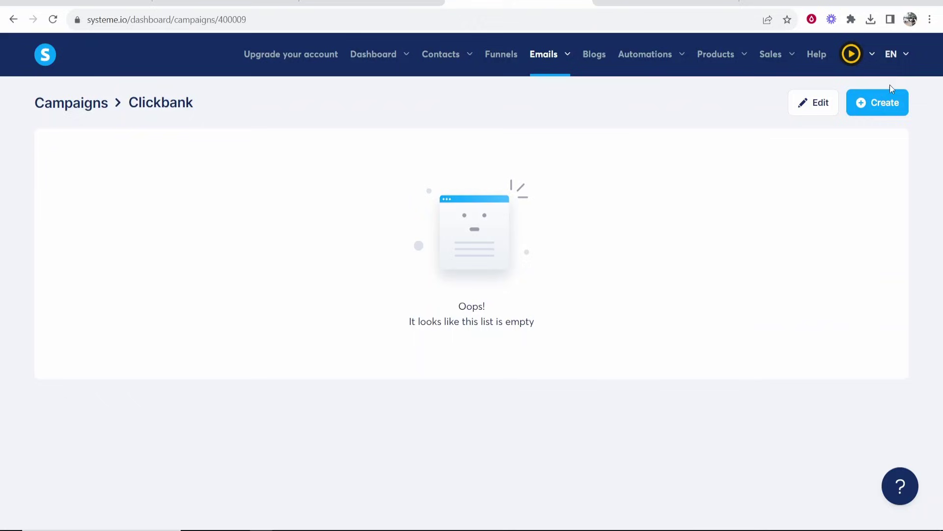
left_click(881, 103)
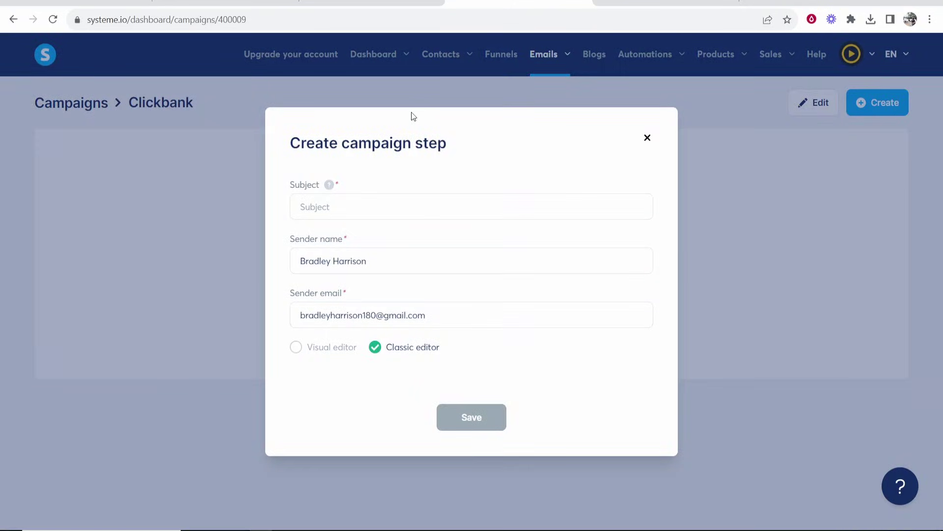
left_click_drag(450, 154, 244, 143)
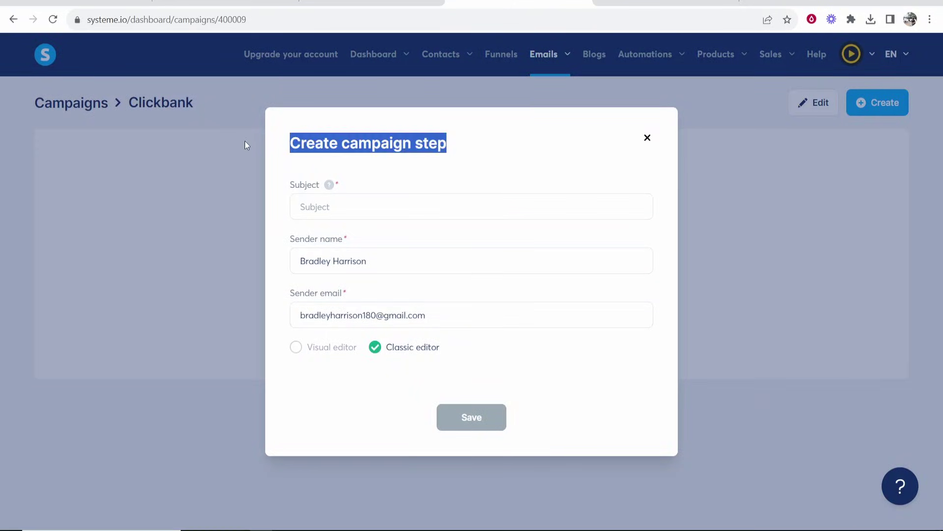
left_click(503, 203)
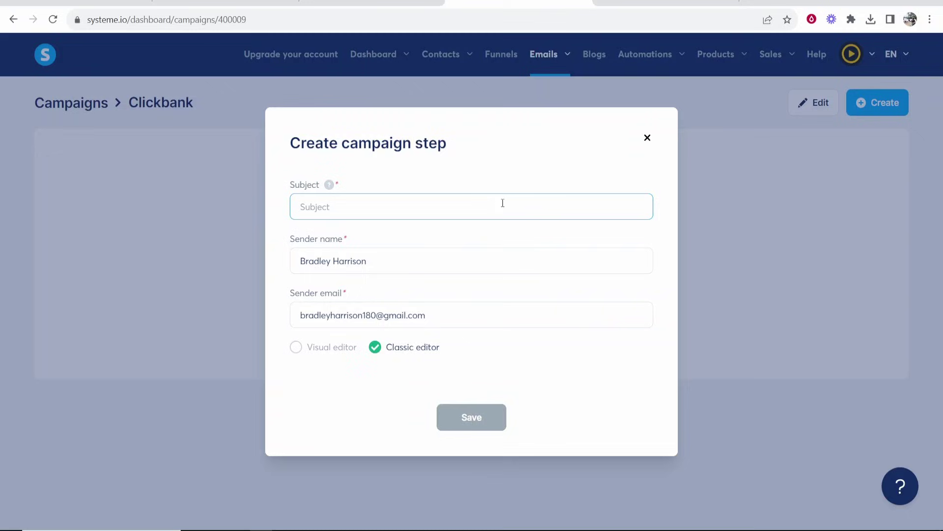
type("You don't want to")
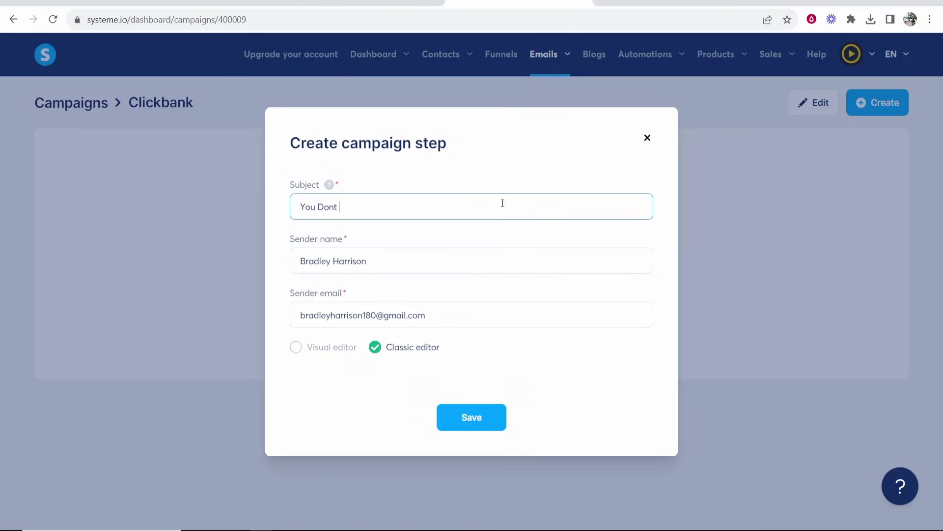
type(" miss this!")
key("Tab")
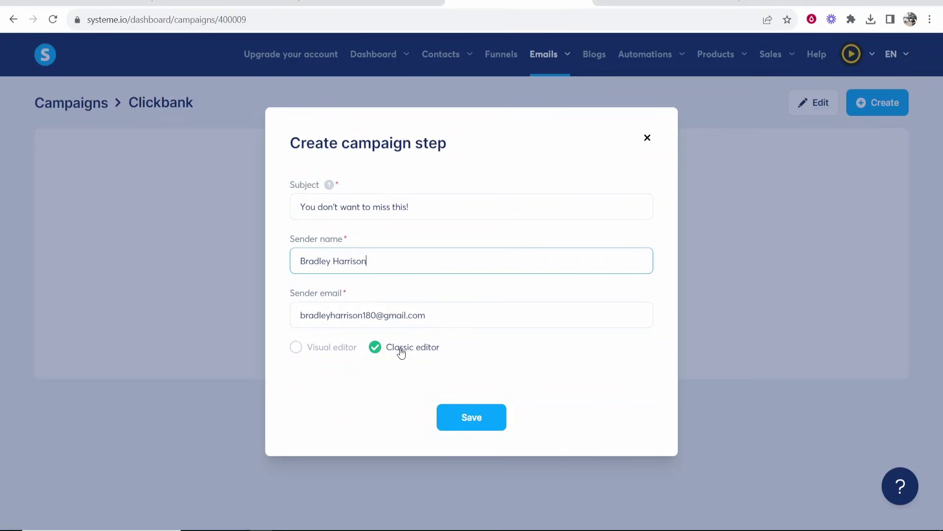
left_click(470, 417)
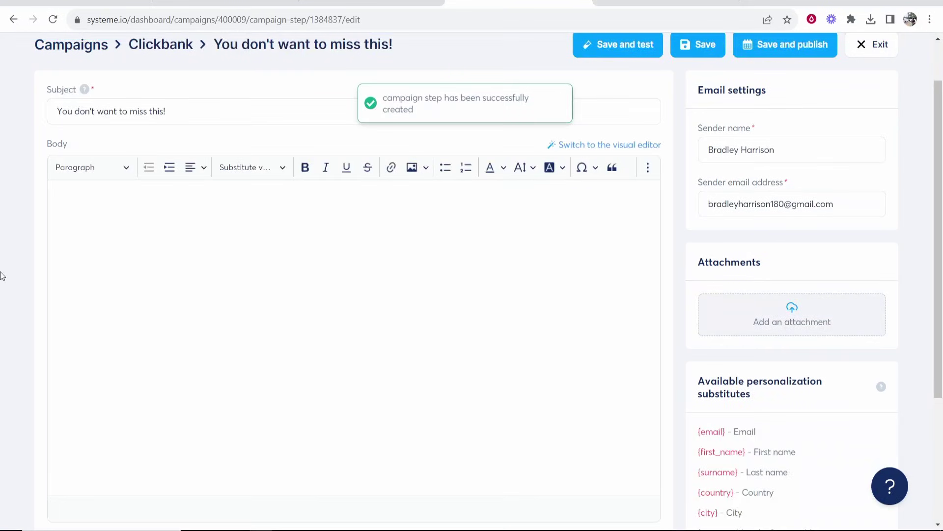
Step: Start the email body with 'Hi' followed by the First name variable
left_click(178, 241)
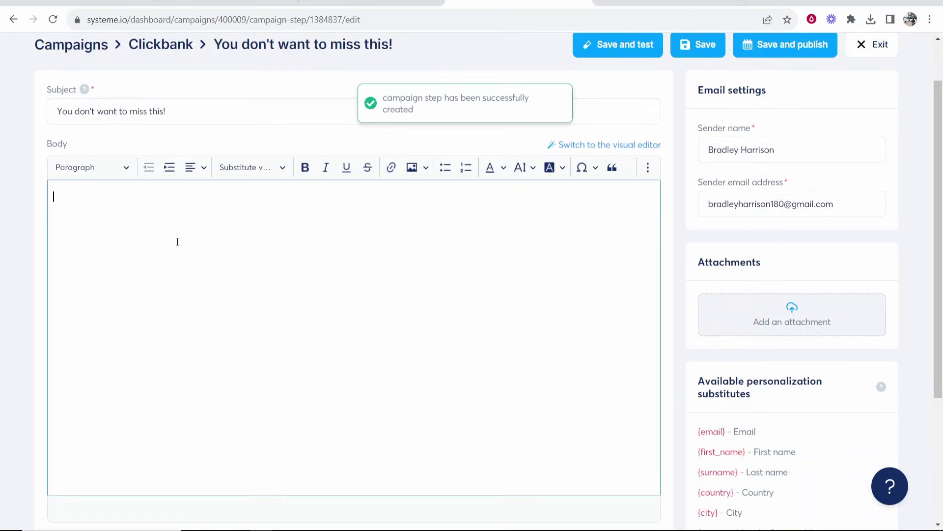
type("Hi")
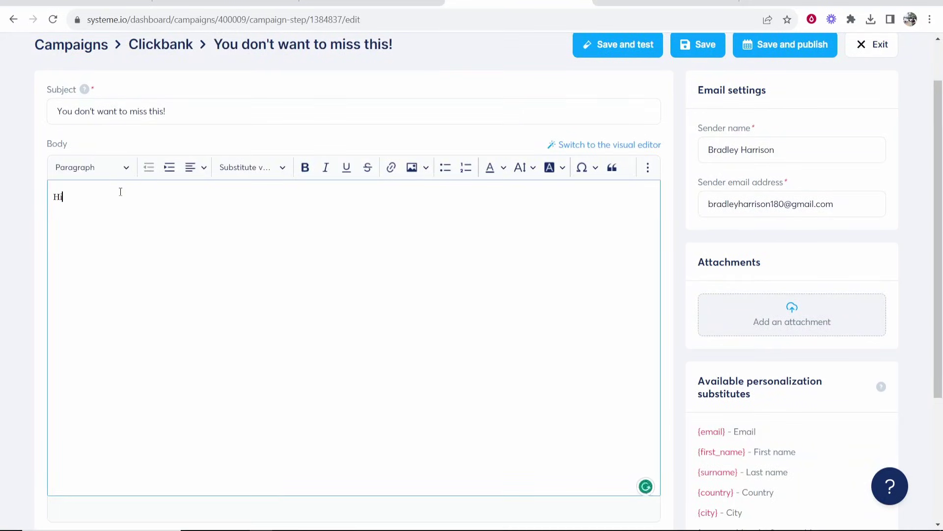
left_click(246, 171)
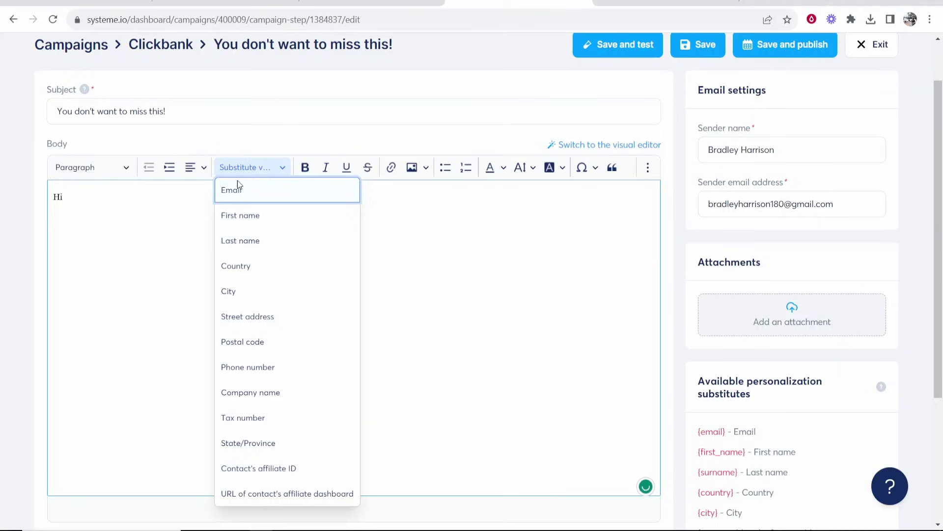
left_click(244, 216)
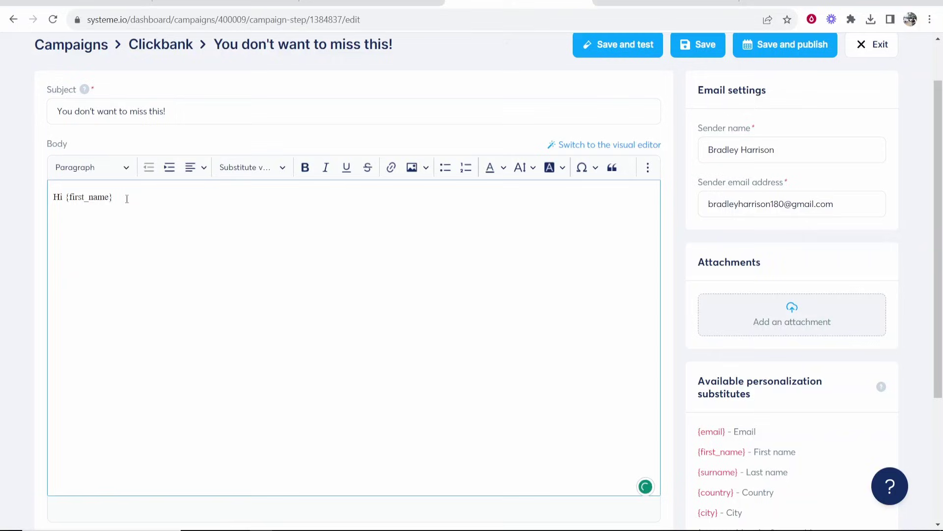
Step: Add the lines 'You dont want to miss this.' and 'The best way to make money online.'
key("Return")
key("Return")
type("You dont want to miss this.")
key("Return")
key("Return")
type("The best way")
type(" to get")
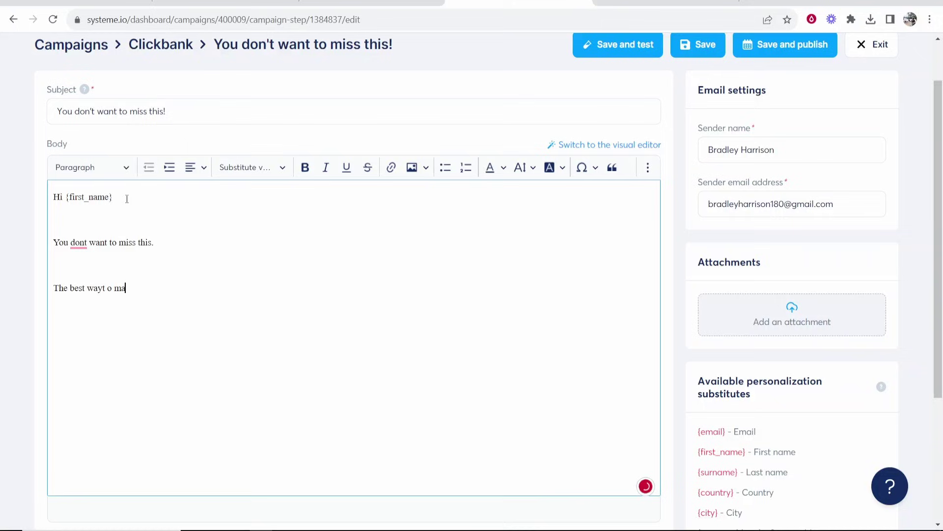
key("BackSpace")
key("BackSpace")
key("BackSpace")
key("BackSpace")
key("BackSpace")
key("BackSpace")
key("BackSpace")
type("to make money online.")
key("BackSpace")
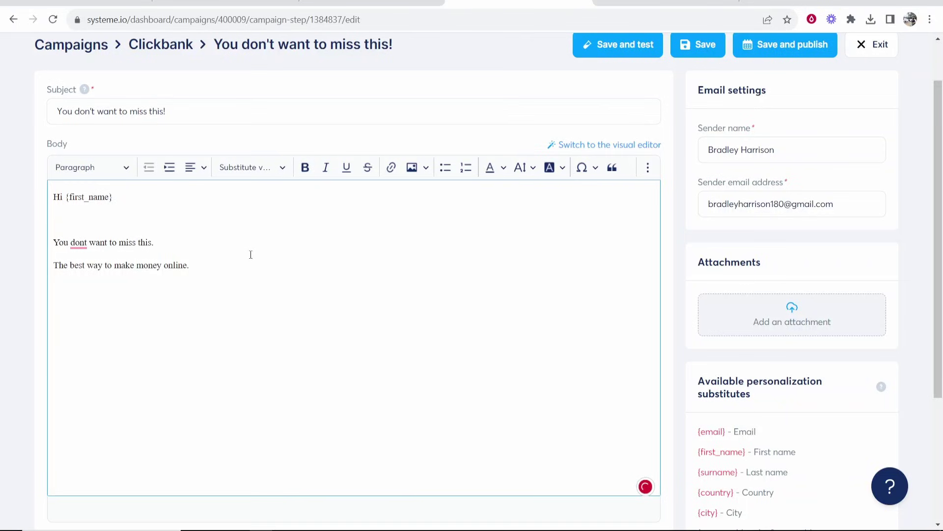
scroll(250, 255, "up", 2)
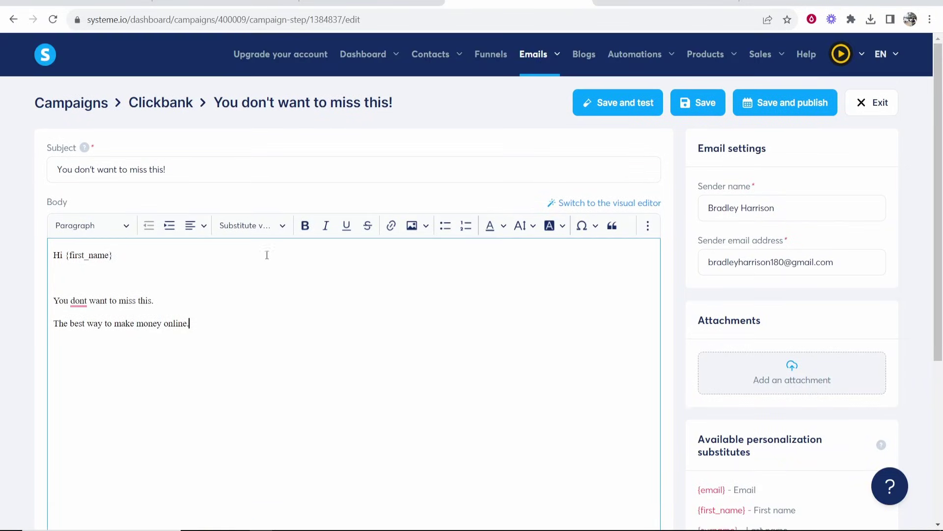
Step: Save and publish the email to bring up its activation settings
left_click(784, 107)
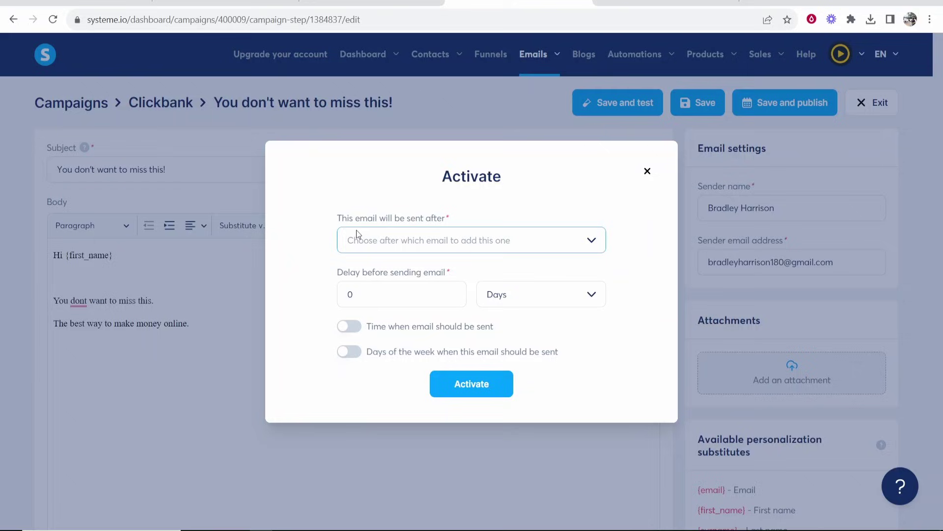
left_click_drag(334, 220, 453, 205)
left_click(453, 205)
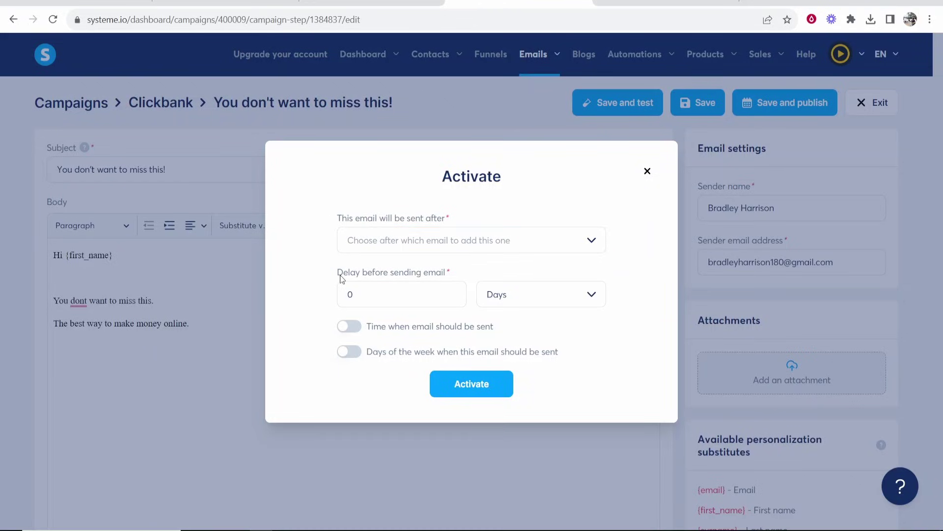
Step: Set the delay before sending the email to 1 hour
left_click(453, 273)
left_click(591, 296)
left_click(592, 297)
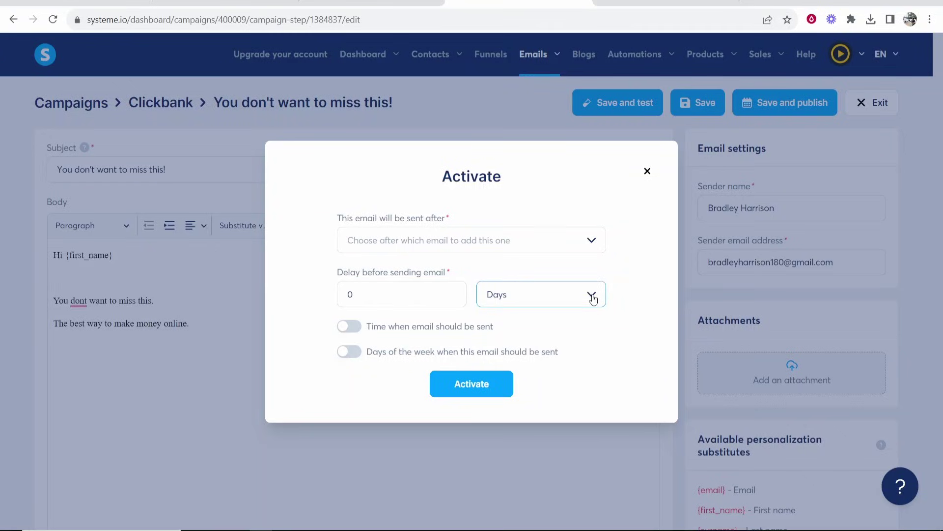
left_click(592, 296)
left_click(512, 350)
left_click(357, 294)
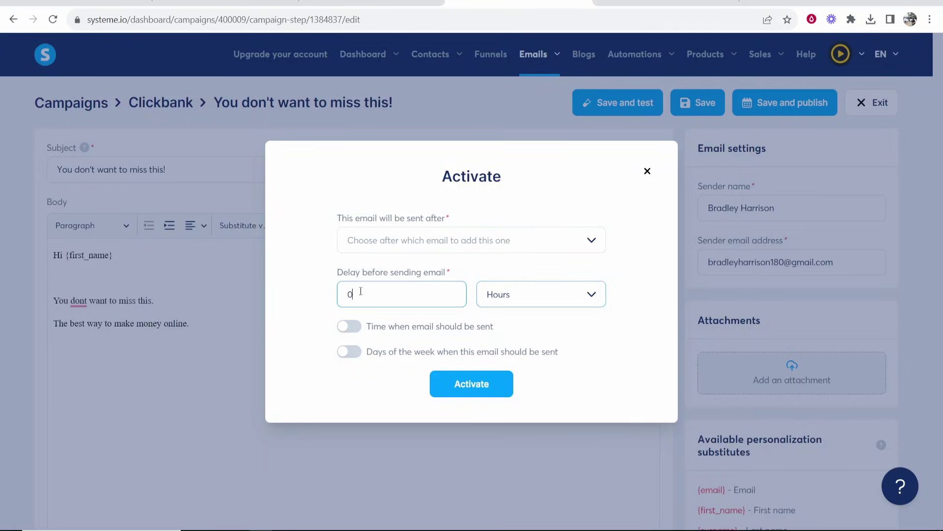
key("BackSpace")
type("1")
key("Tab")
key("Up")
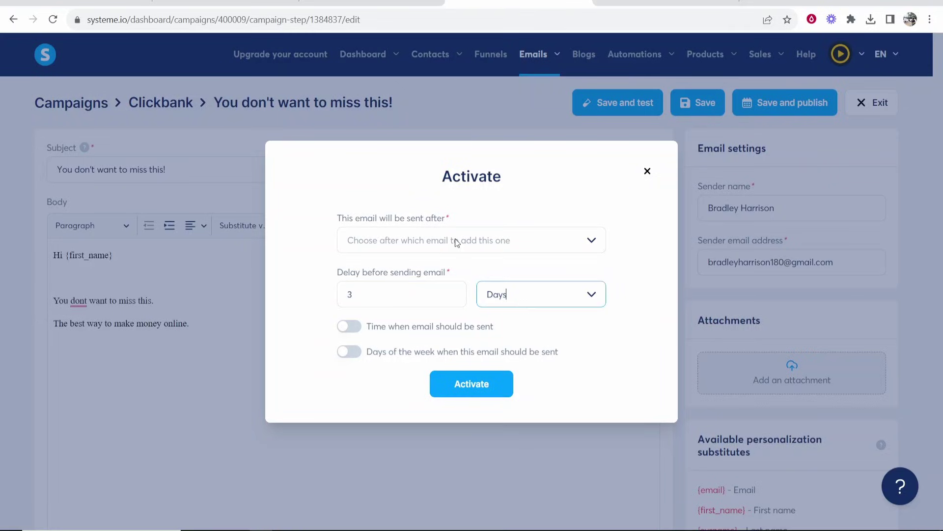
key("shift+Tab")
type("3")
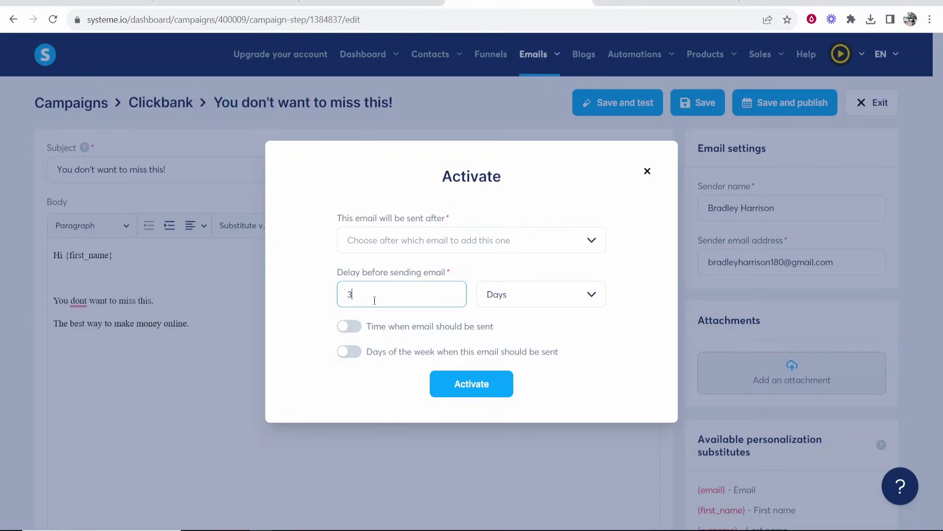
left_click(577, 296)
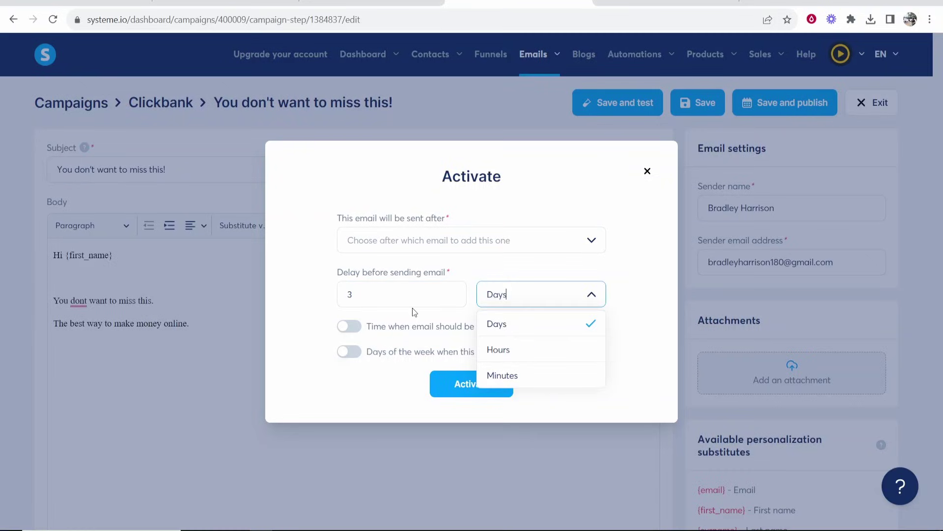
left_click(443, 295)
key("BackSpace")
type("1")
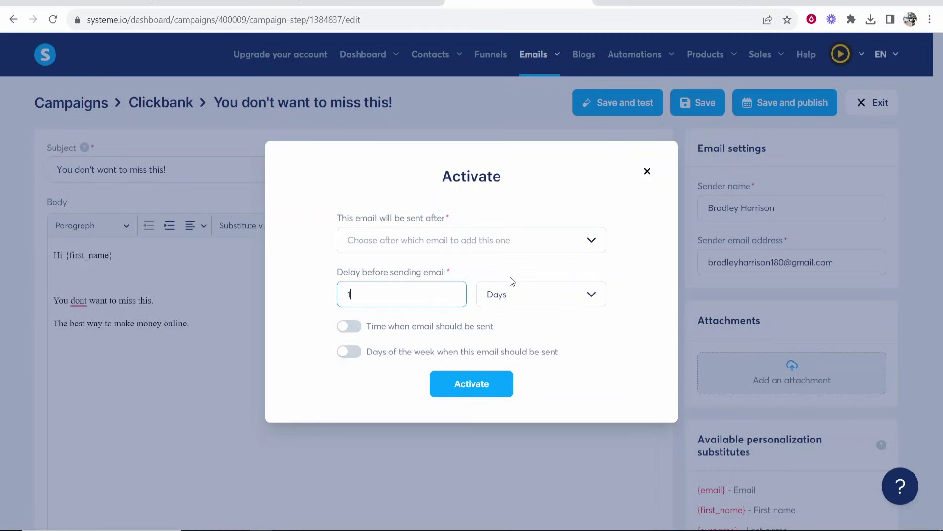
left_click(551, 300)
left_click(511, 348)
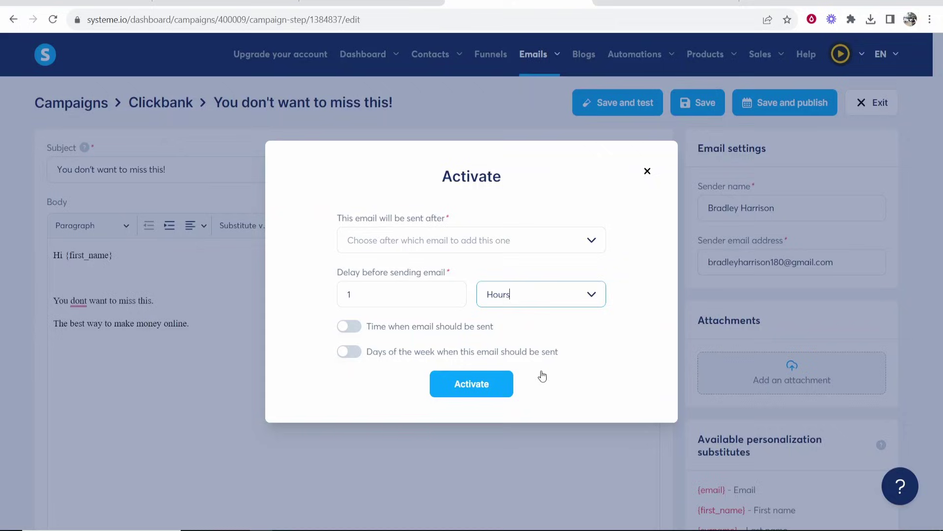
Step: Activate the email with its 1-hour delay and exit back to the Clickbank campaign
left_click(476, 384)
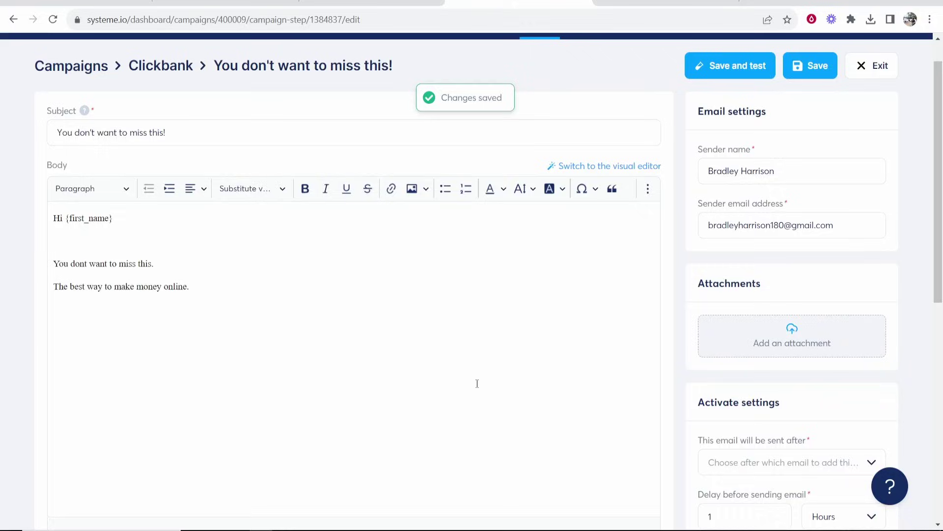
scroll(545, 192, "up", 2)
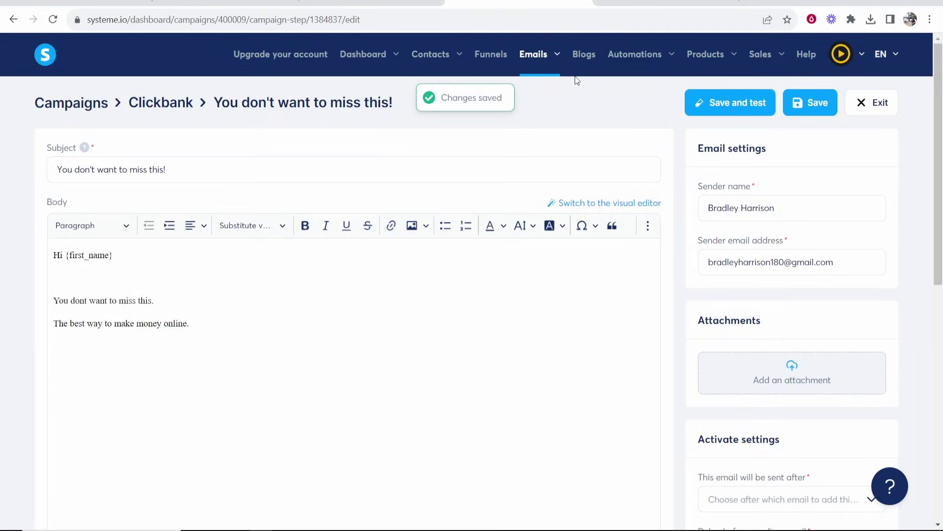
left_click(875, 102)
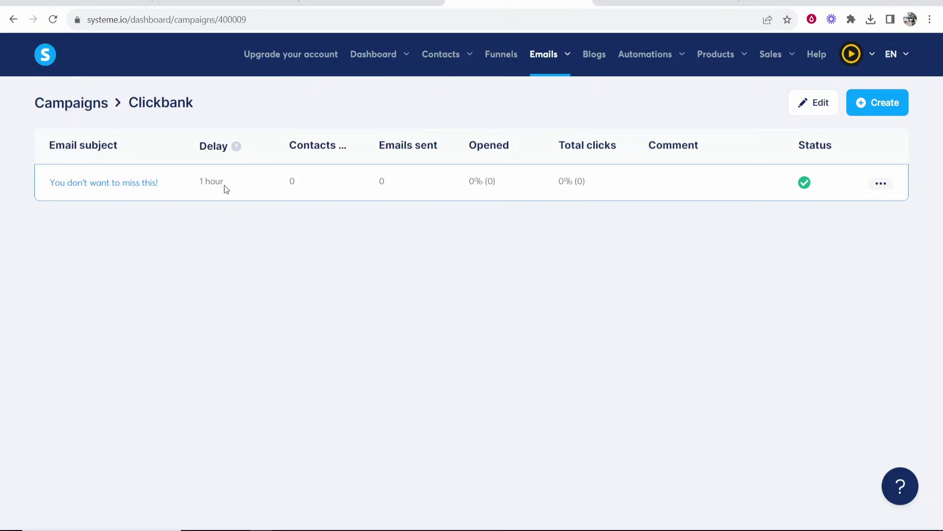
left_click_drag(199, 183, 245, 183)
left_click(244, 183)
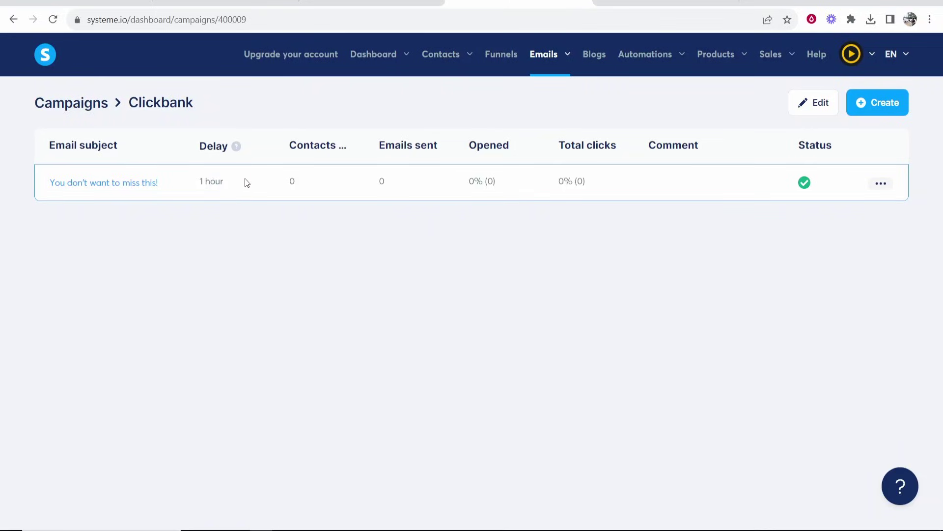
left_click(866, 117)
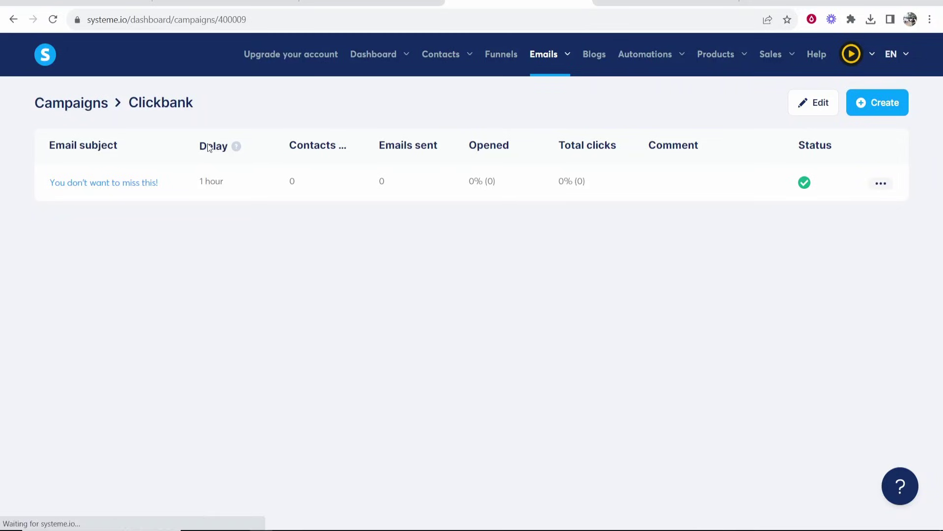
mouse_move(471, 56)
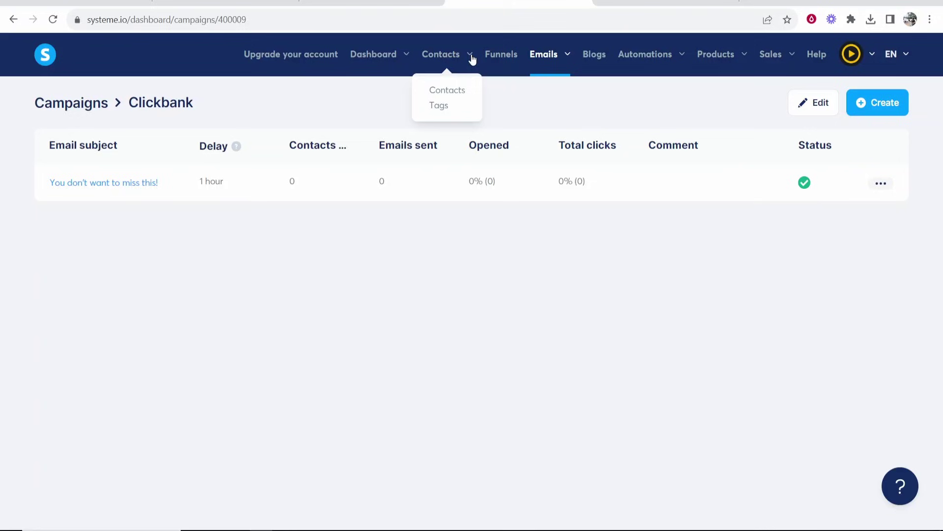
Step: Save a squeeze-page rule: on funnel step form subscribed, subscribe to the Clickbank campaign
left_click(501, 62)
left_click(68, 260)
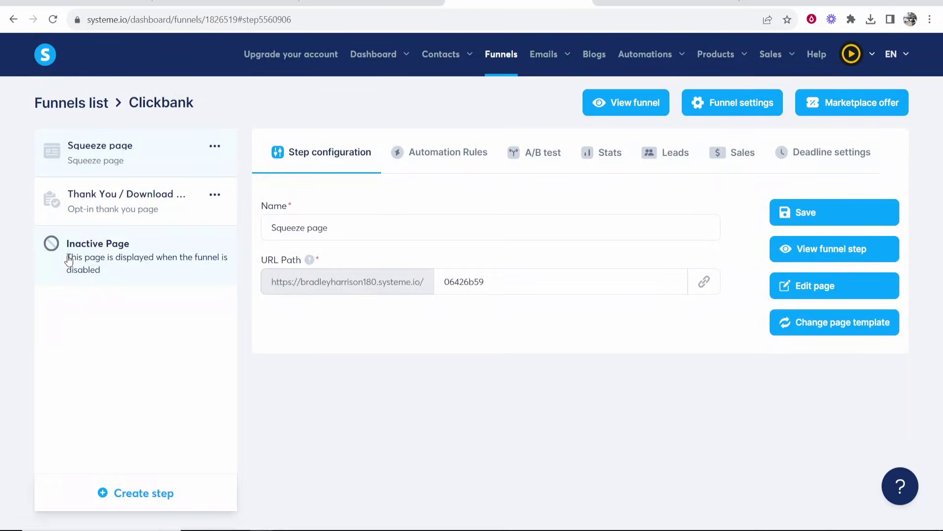
left_click(443, 165)
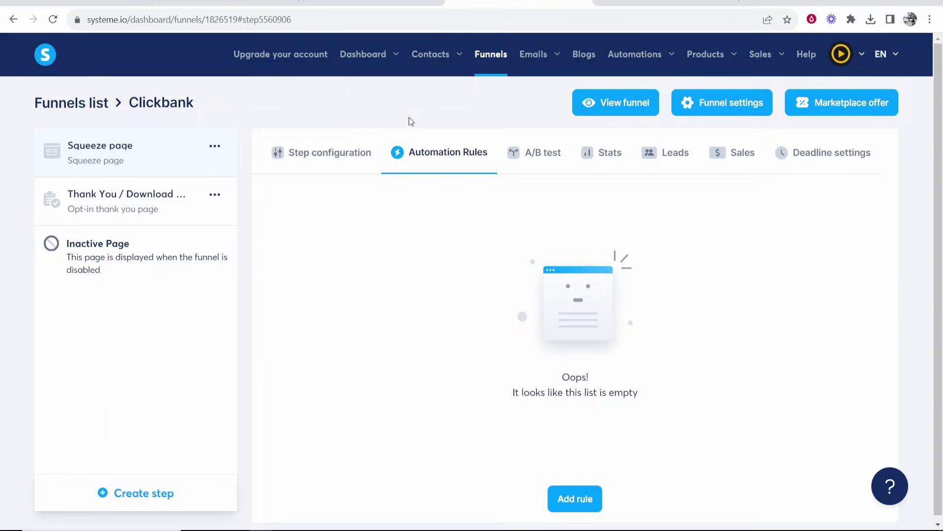
left_click(574, 495)
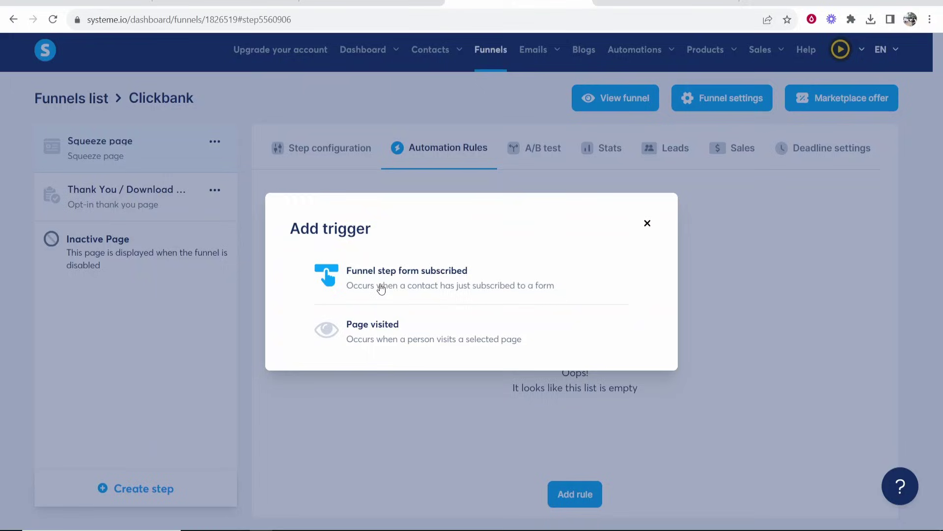
left_click(396, 286)
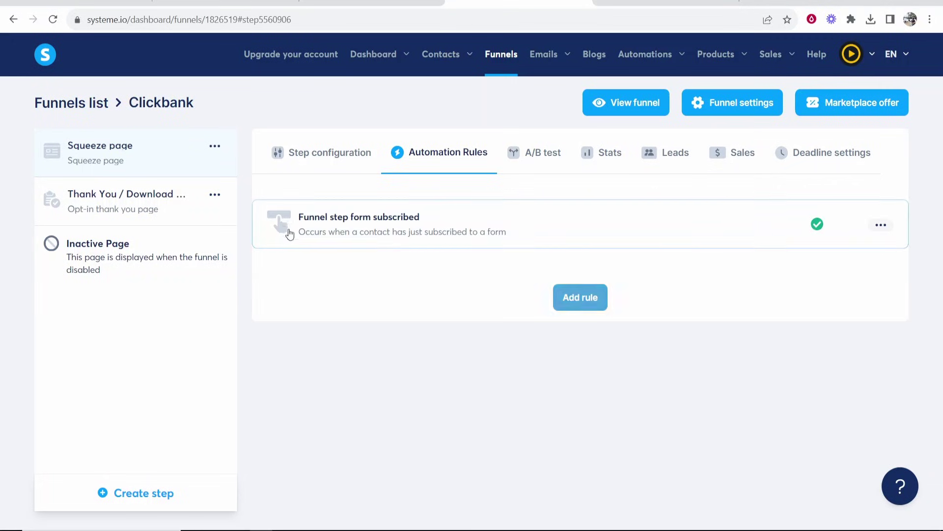
left_click(354, 233)
left_click(780, 224)
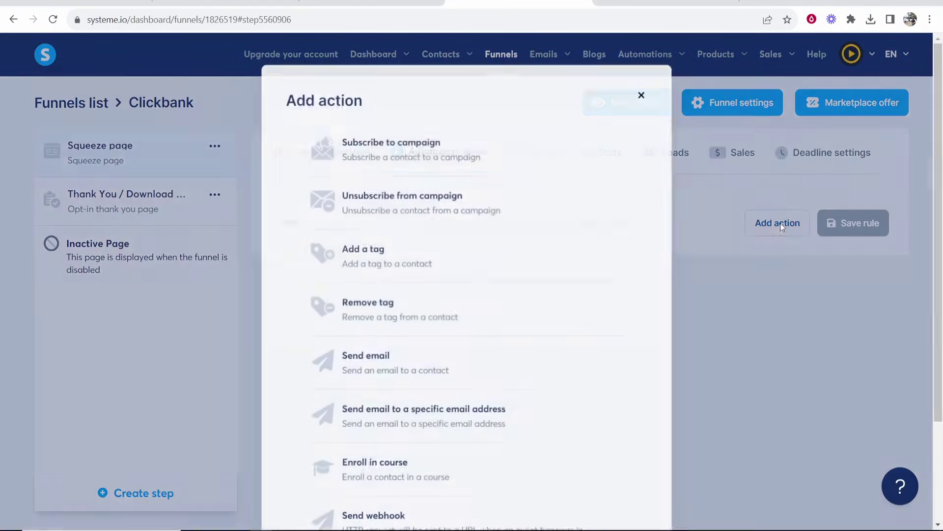
left_click(361, 147)
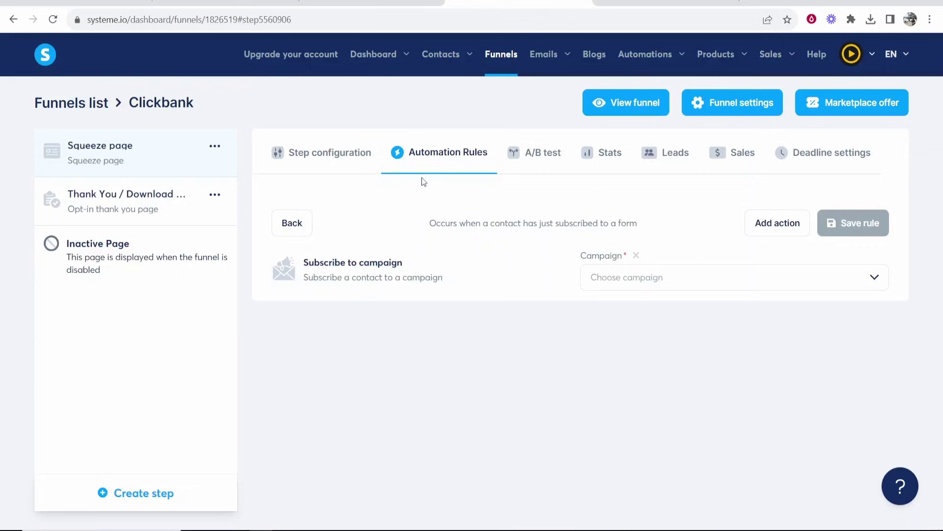
left_click(650, 276)
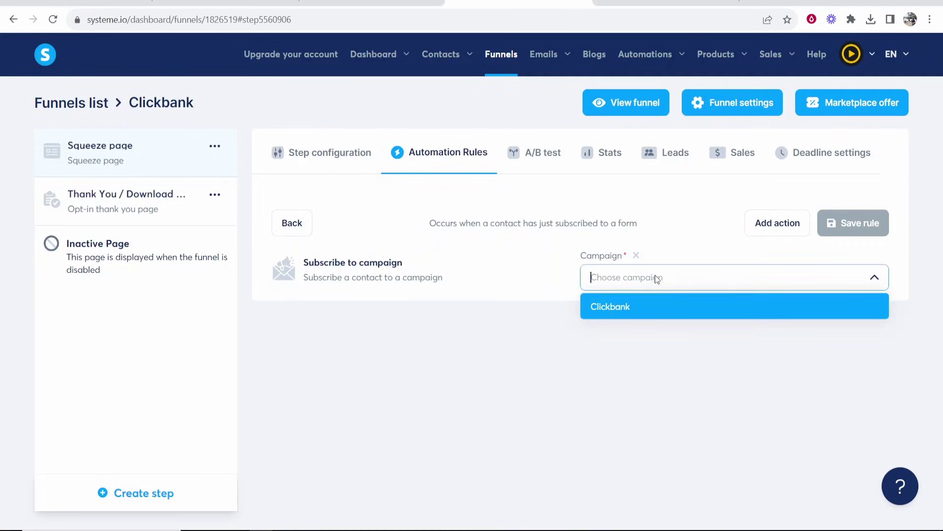
left_click(612, 308)
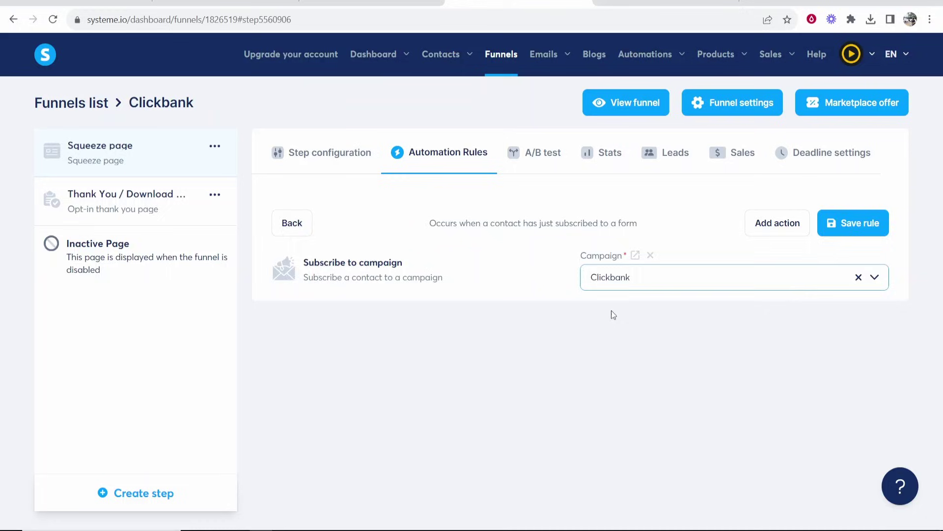
left_click(853, 222)
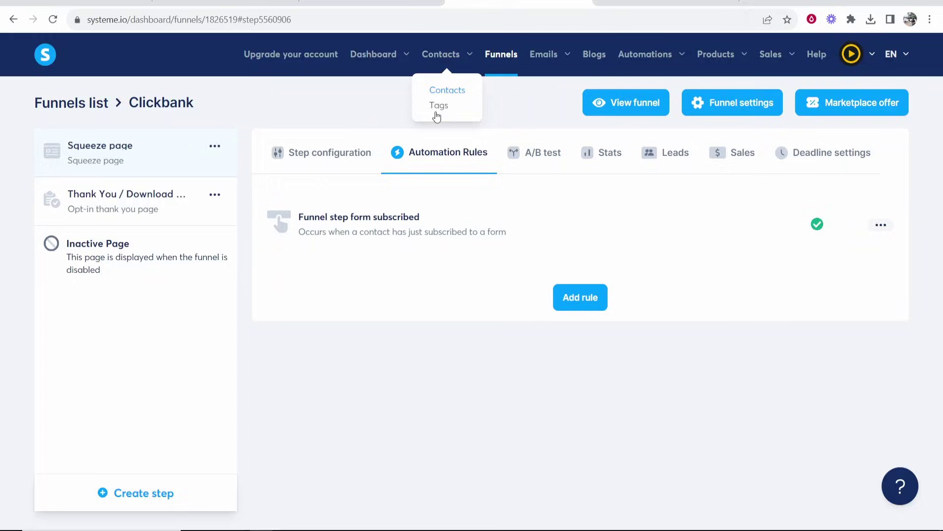
Step: Open the Clickbank funnel and preview its live squeeze page
mouse_move(544, 54)
left_click(549, 108)
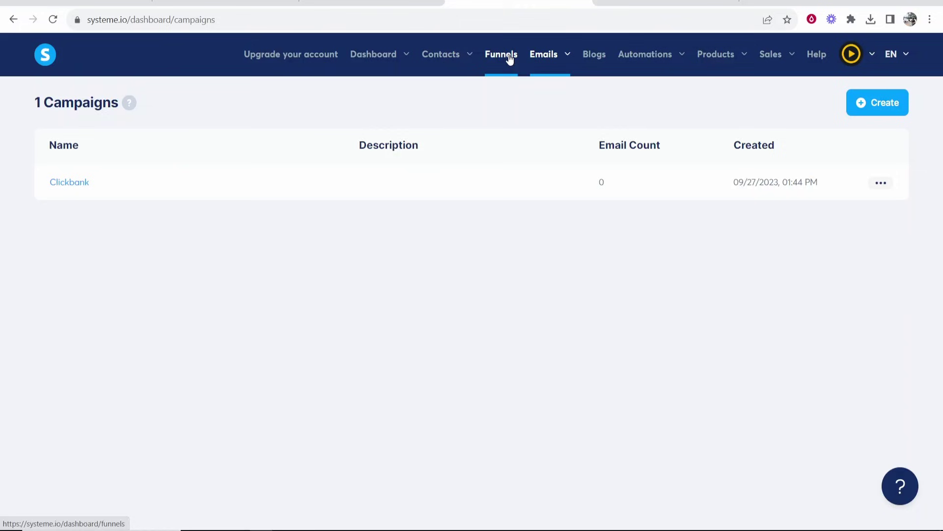
left_click(510, 58)
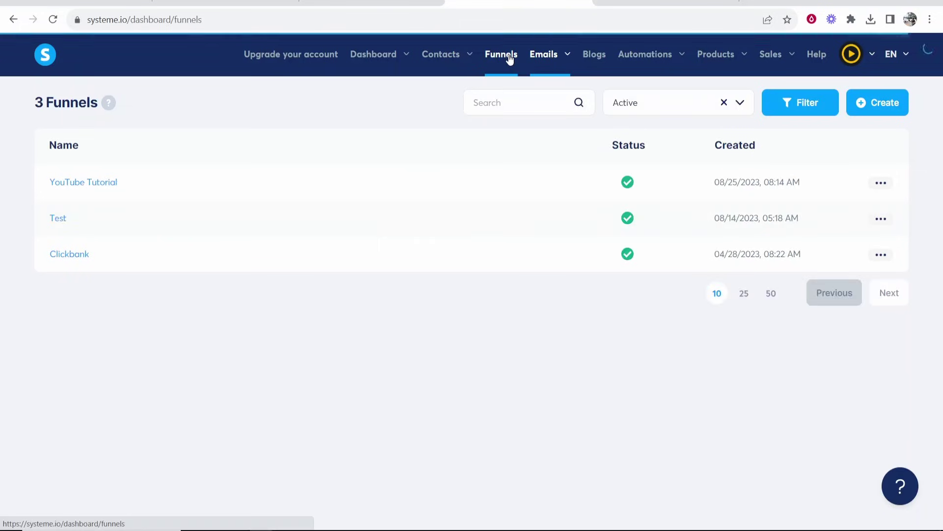
left_click(69, 254)
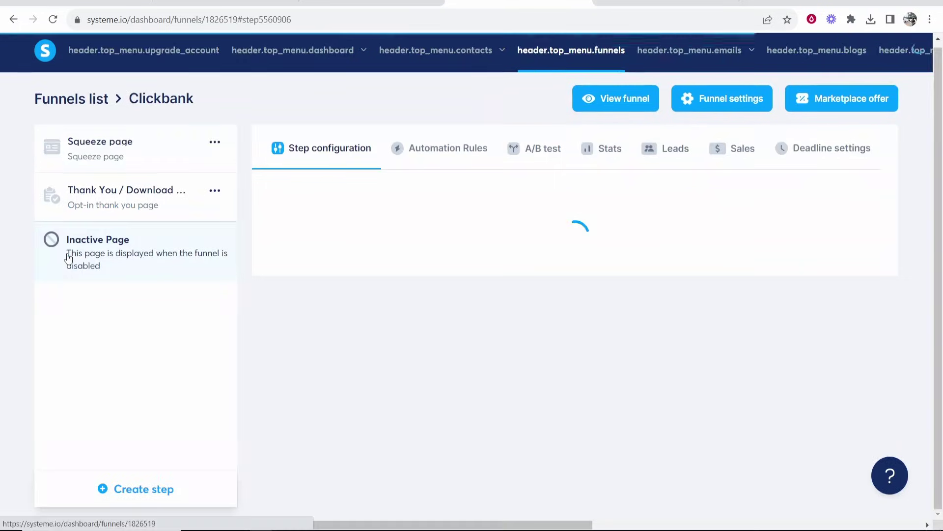
left_click(613, 104)
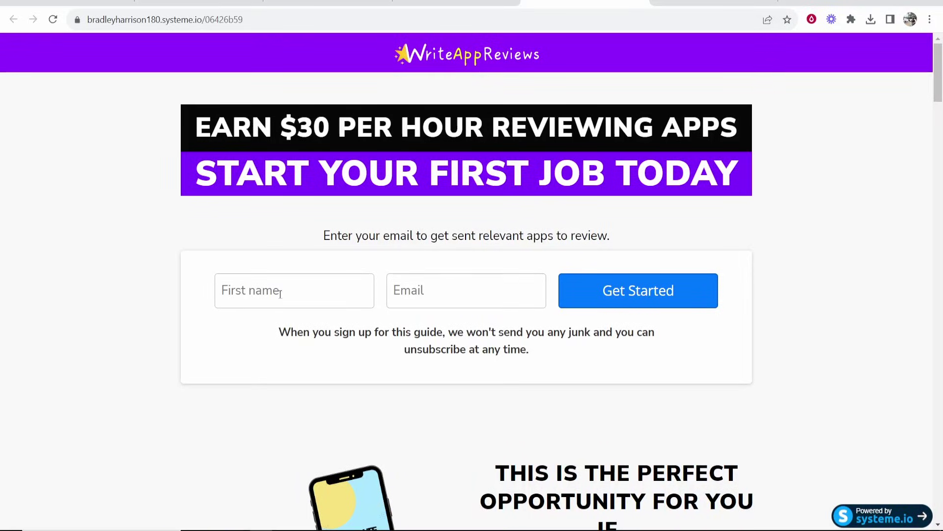
Step: Submit a test first name and email via Get Started, then return to the dashboard
left_click(441, 278)
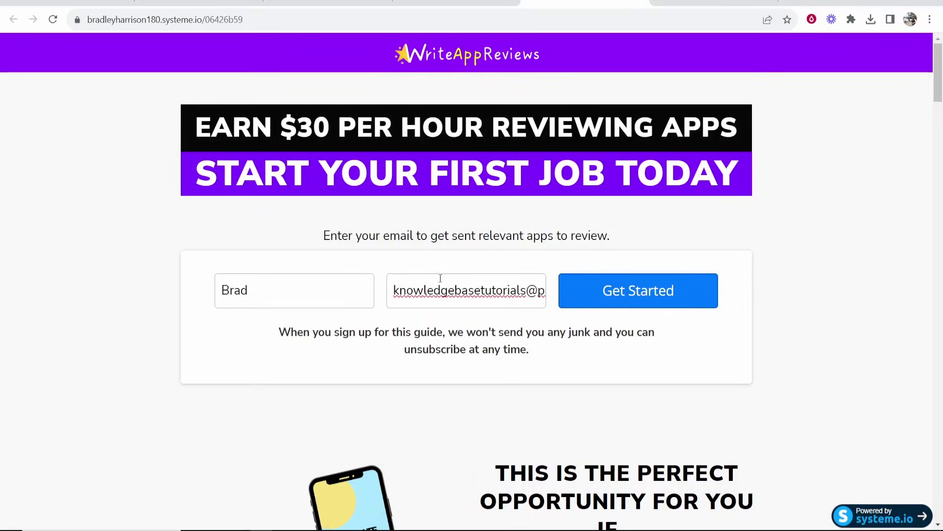
left_click(659, 294)
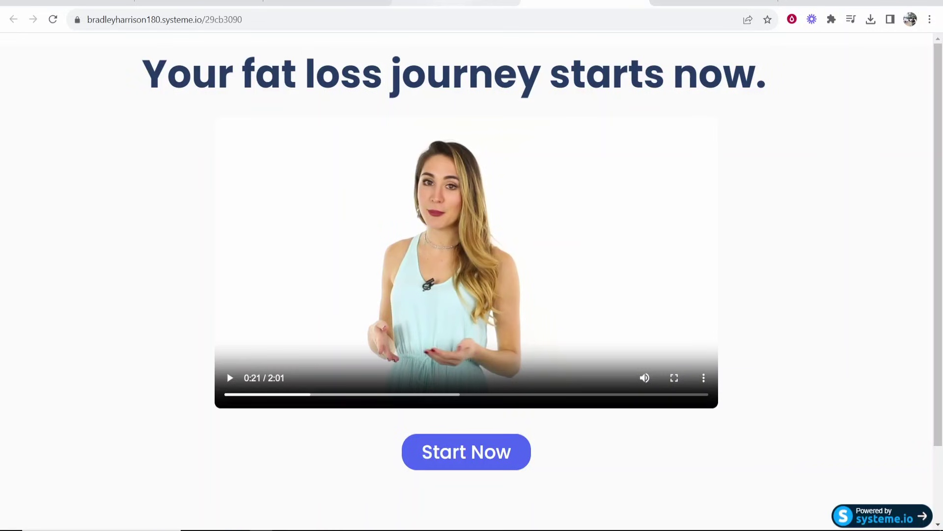
left_click(453, 3)
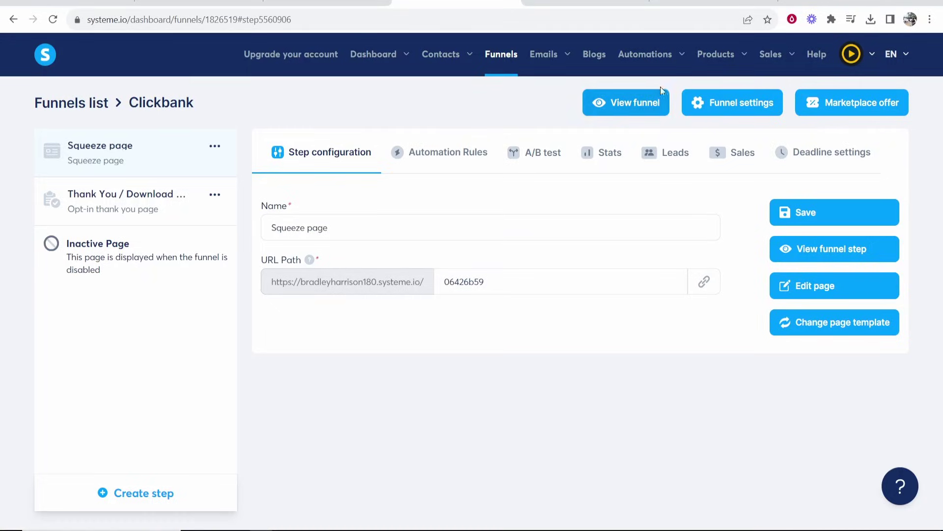
Step: Bring up the contacts list and compare the newest contact with the Clickbank campaign's contact count
left_click(544, 58)
mouse_move(448, 68)
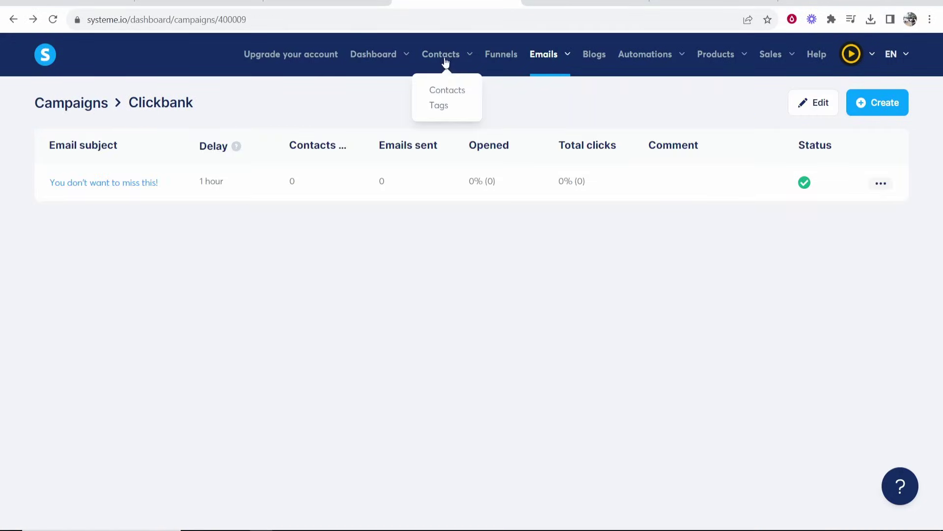
left_click(448, 93)
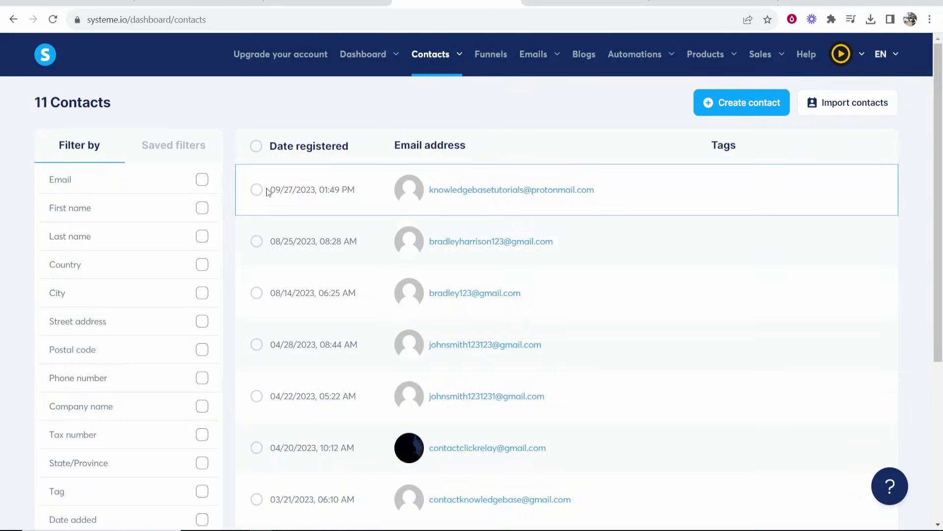
left_click_drag(591, 184, 398, 181)
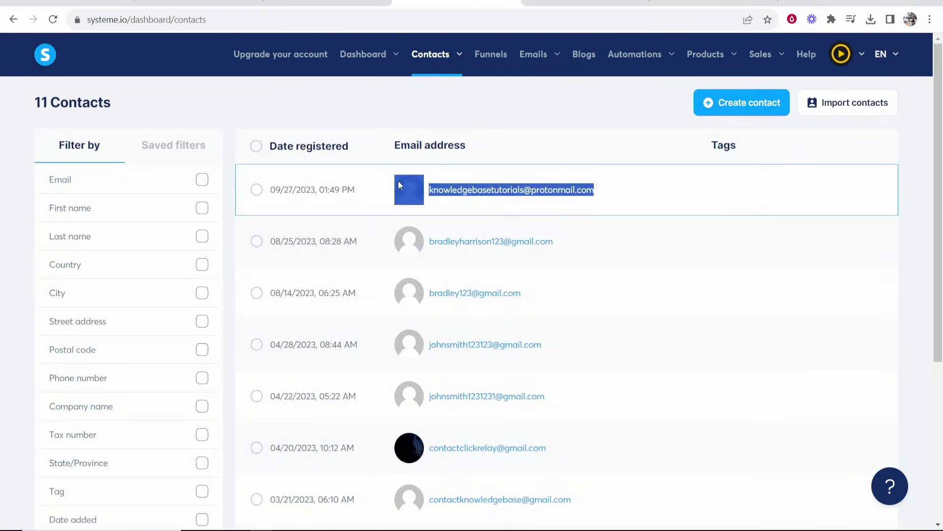
key("alt+Left")
double_click(291, 181)
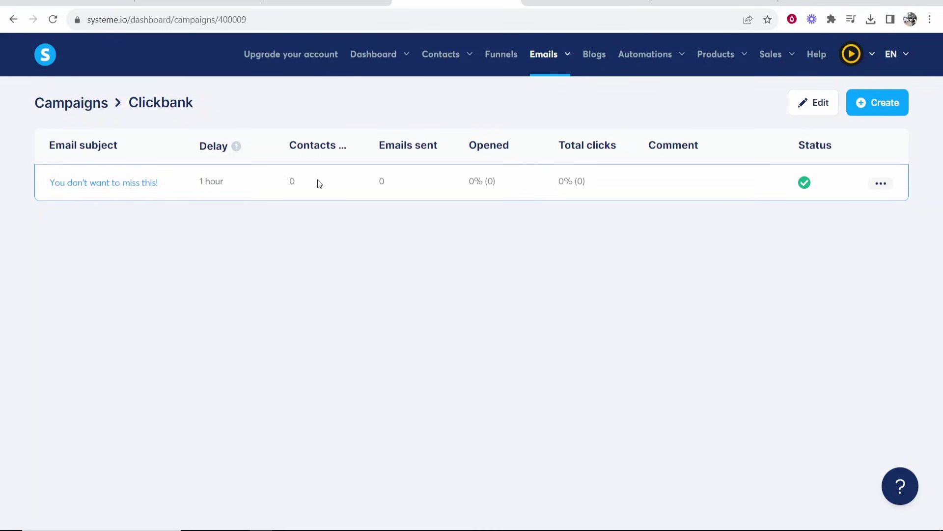
key("alt+Right")
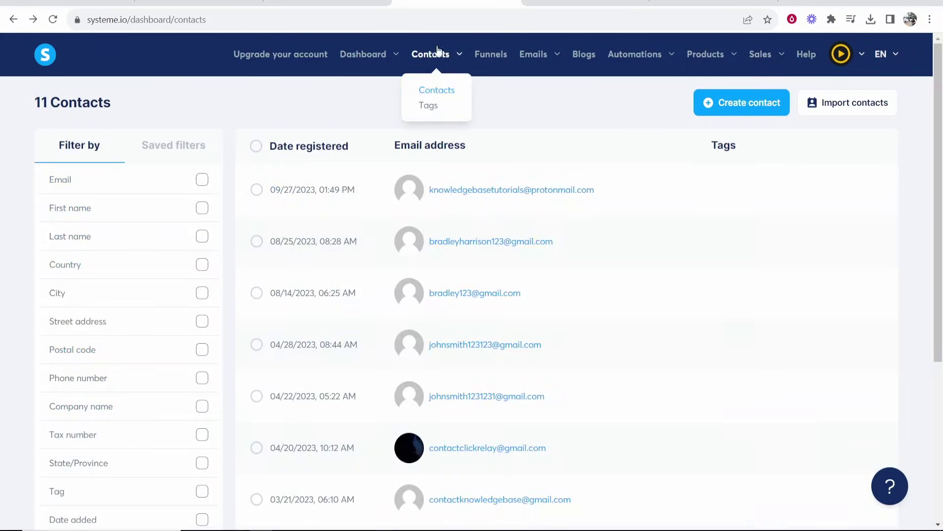
Step: Open the newest contact's record and confirm Clickbank is listed under its email campaigns
left_click(466, 192)
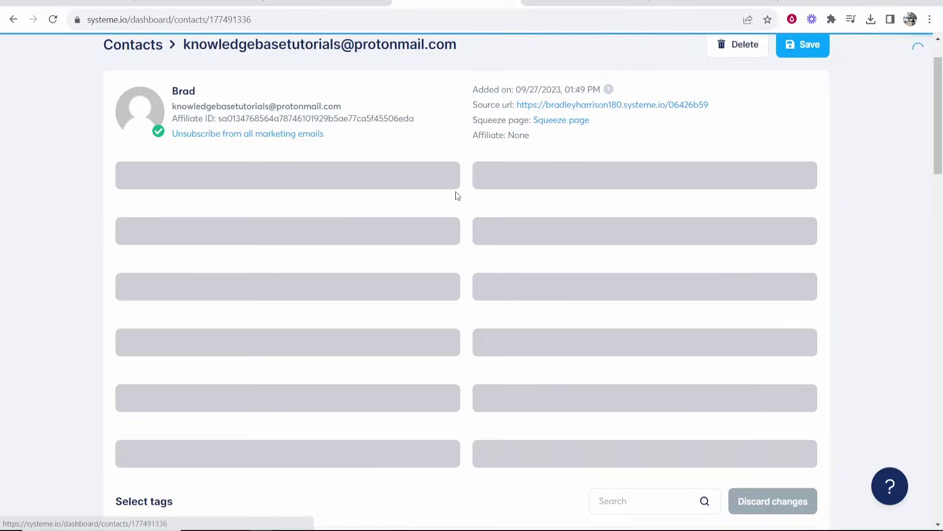
scroll(541, 197, "down", 7)
scroll(538, 198, "down", 12)
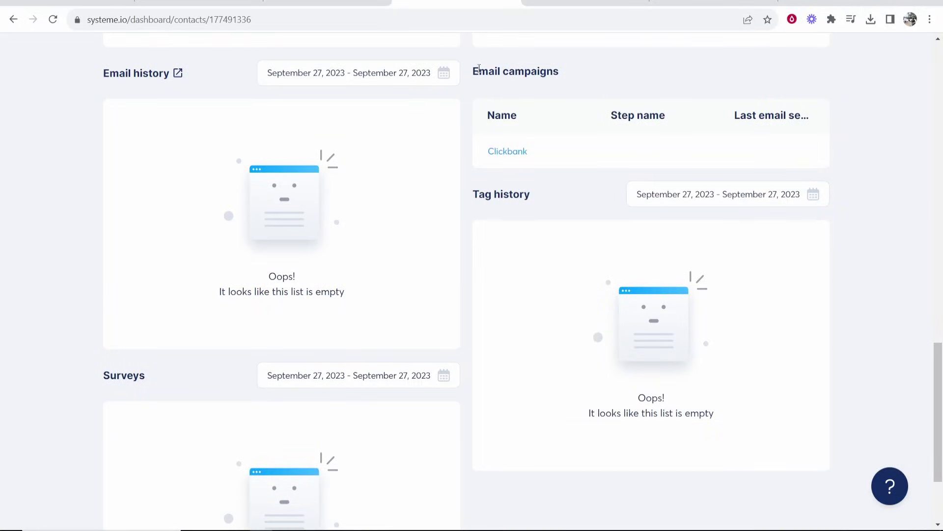
left_click_drag(473, 70, 548, 72)
left_click(543, 92)
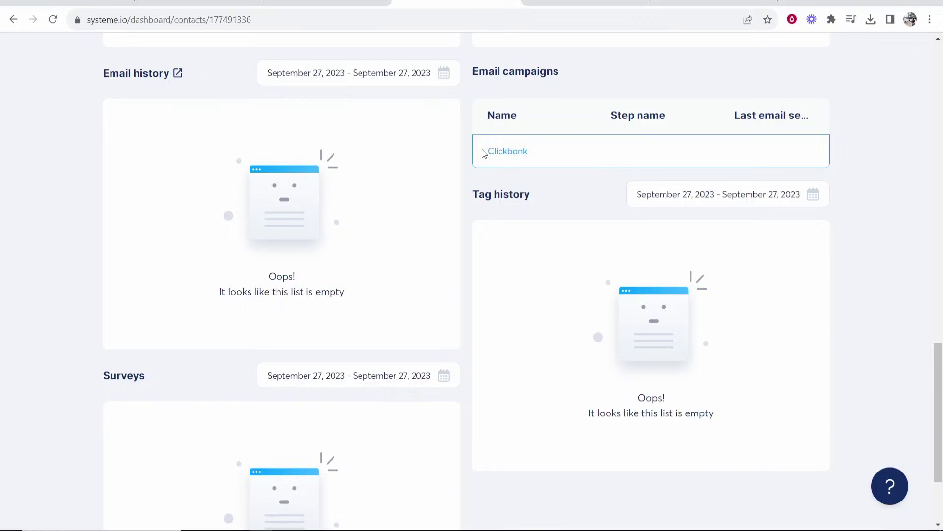
left_click_drag(482, 152, 558, 150)
left_click(568, 116)
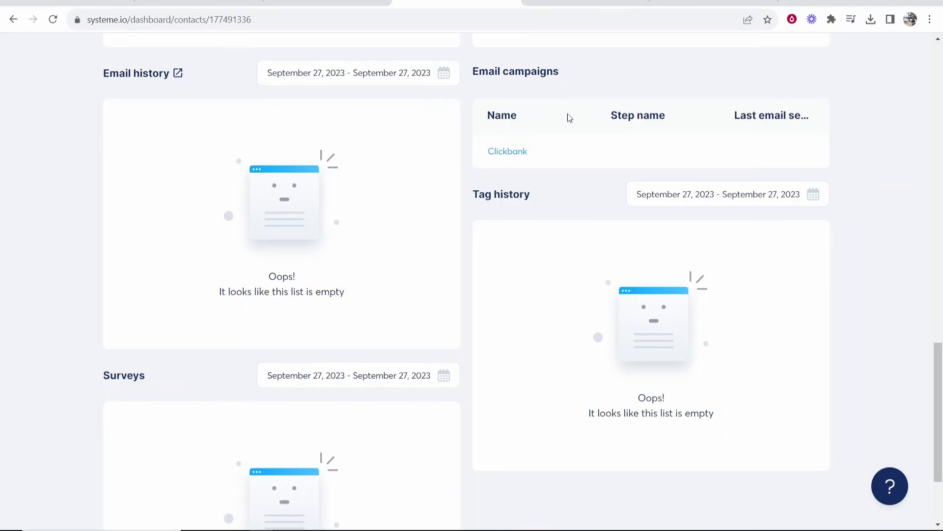